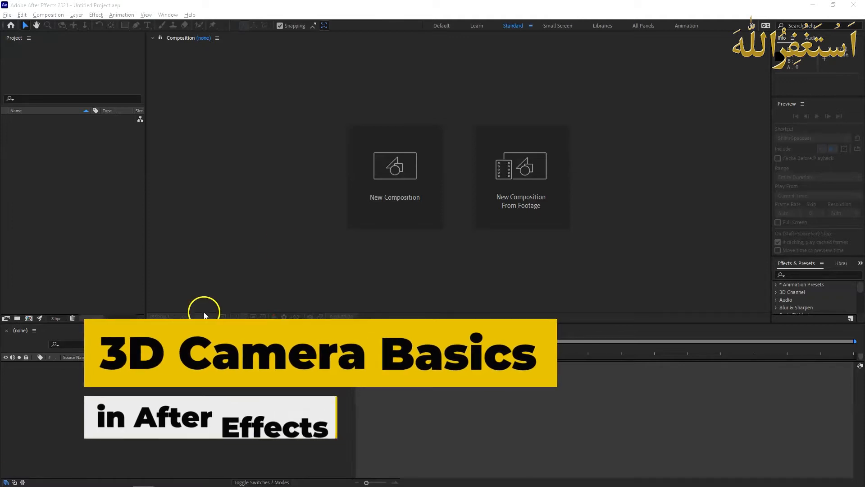
# Create a new 1920 x 1080 composition at 25 fps with a duration of 0:00:10:00.
pyautogui.click(396, 187)
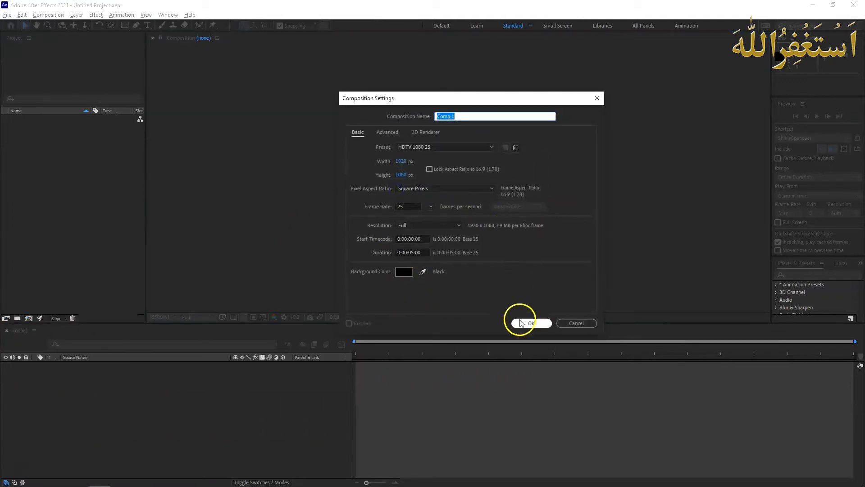
pyautogui.click(409, 252)
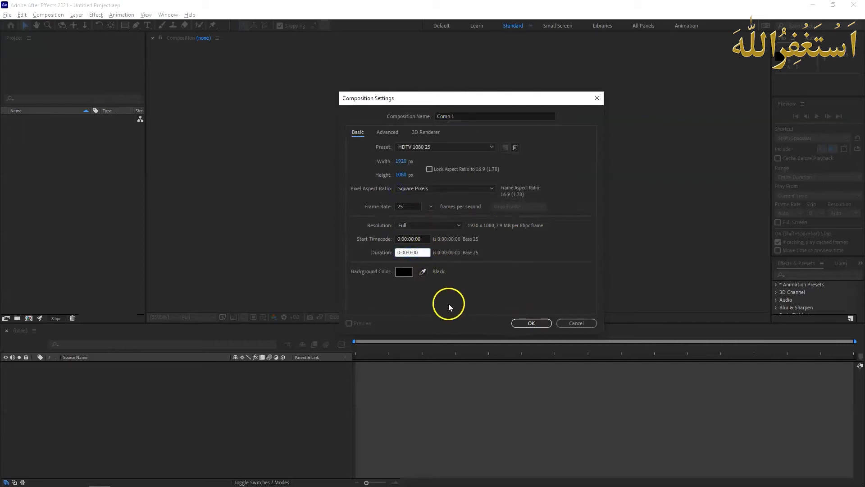
pyautogui.write('10')
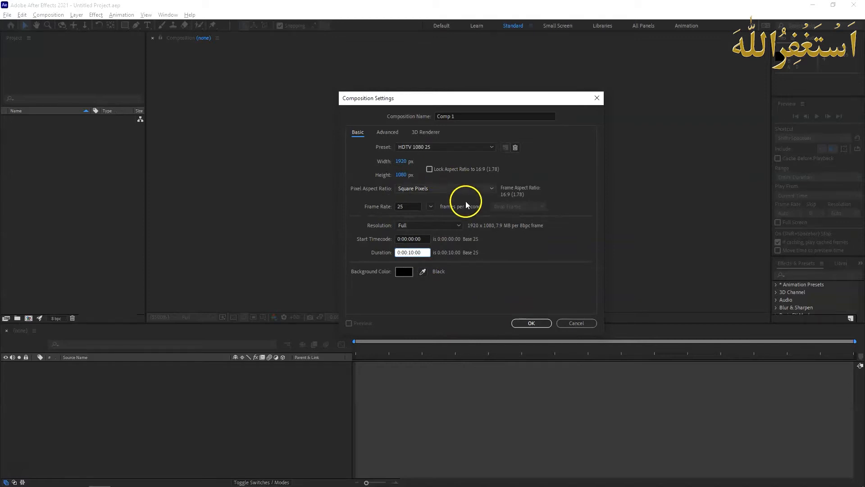
pyautogui.press('Return')
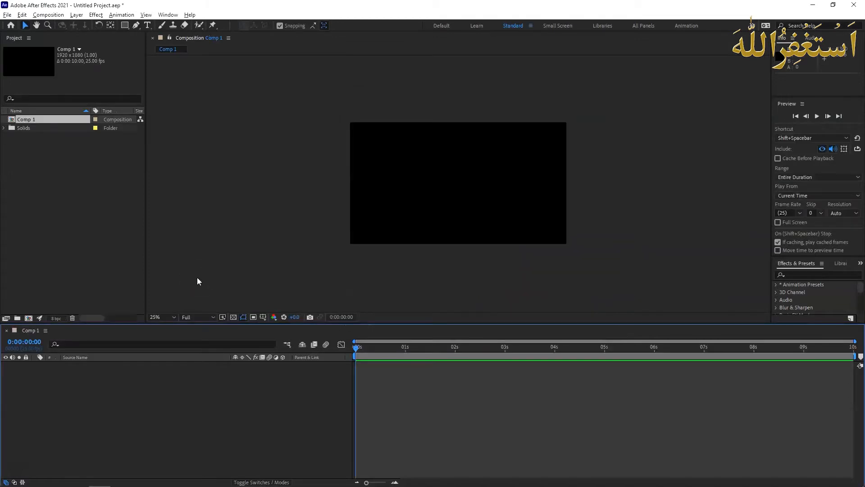
# Add a pale gray solid layer measuring 4000 x 4000 px to the composition.
pyautogui.rightClick(115, 404)
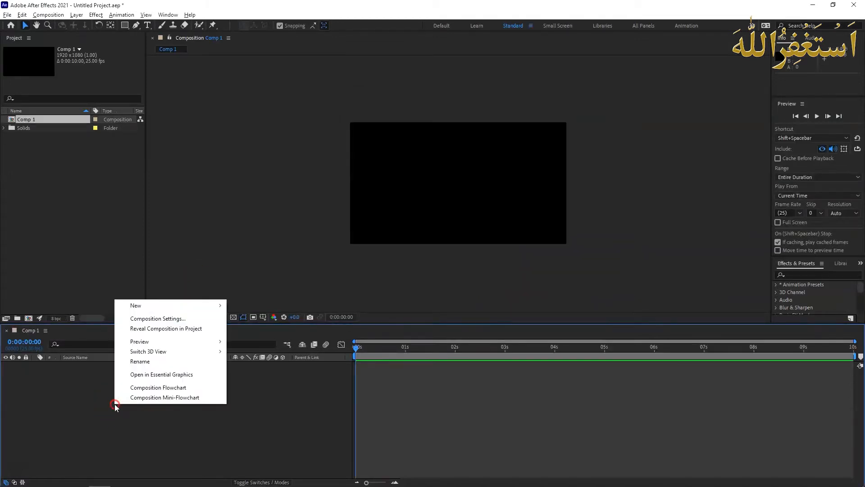
pyautogui.moveTo(165, 305)
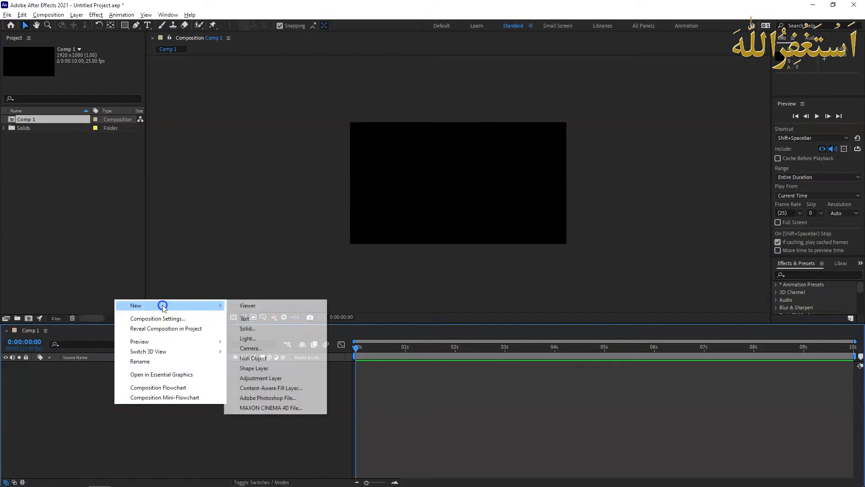
pyautogui.click(261, 326)
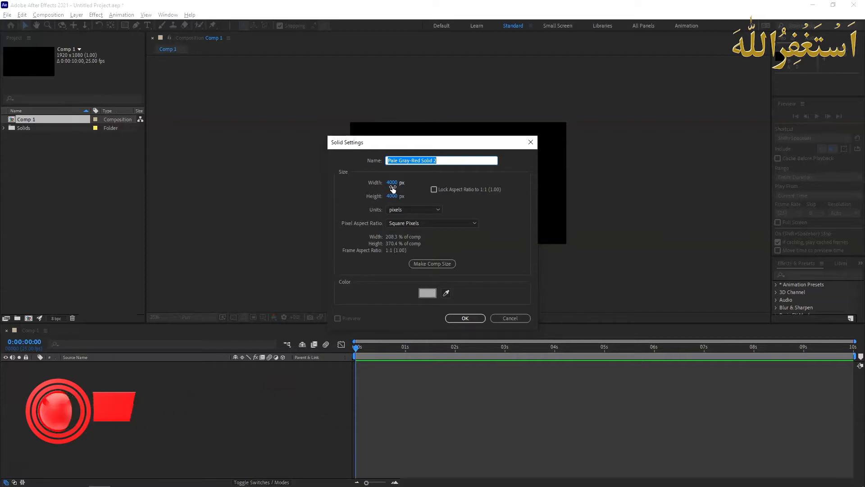
pyautogui.click(410, 238)
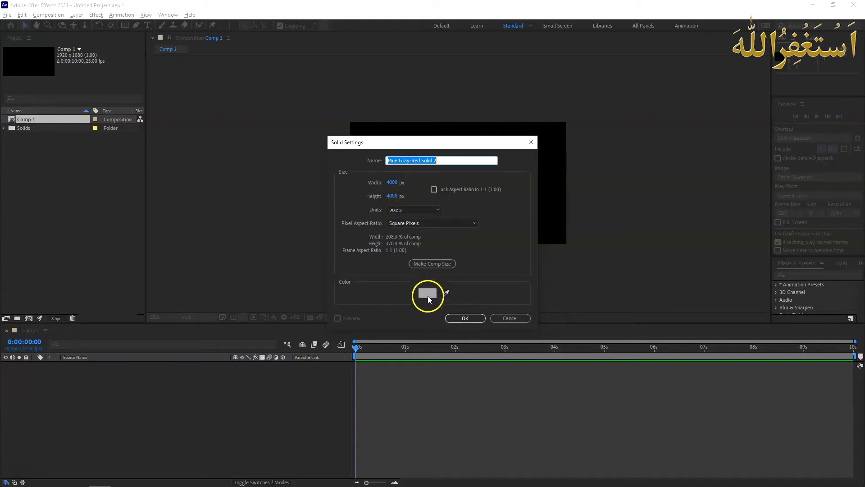
pyautogui.click(465, 318)
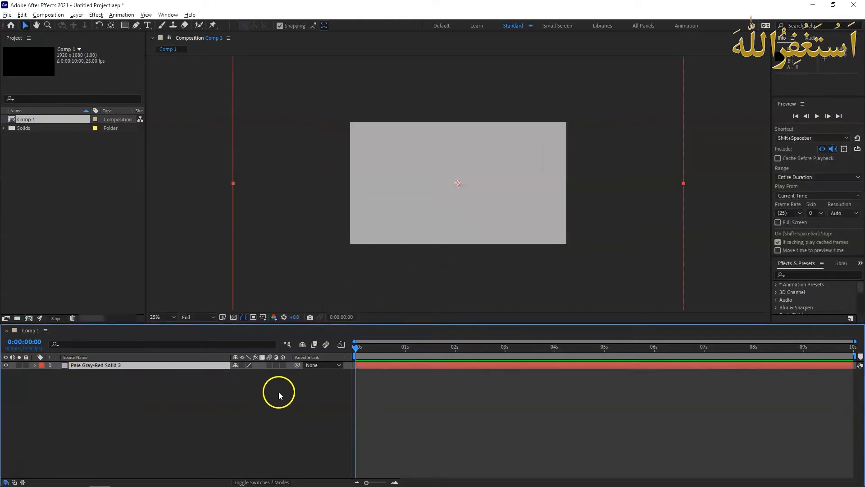
# Add a text layer reading "3D" above the solid.
pyautogui.rightClick(107, 391)
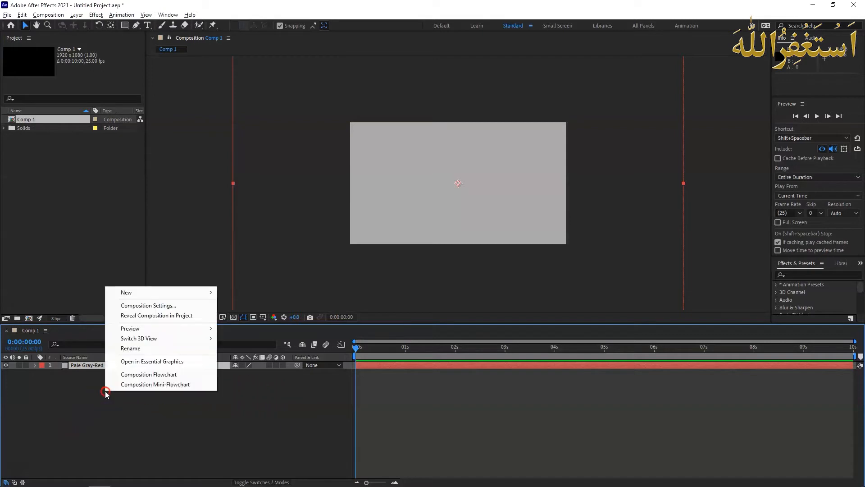
pyautogui.click(174, 293)
pyautogui.click(252, 305)
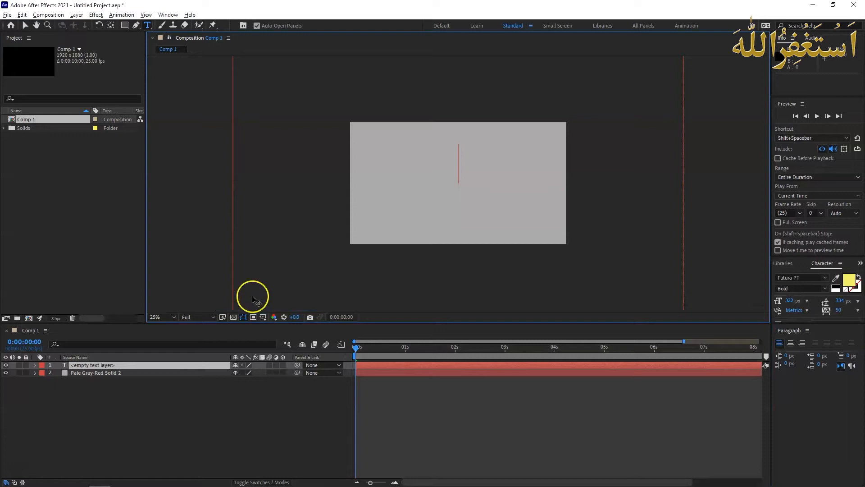
pyautogui.write('3D')
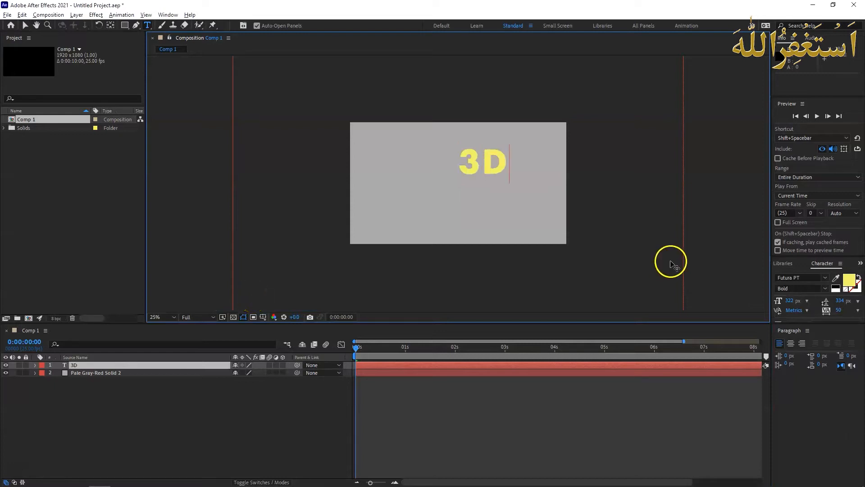
pyautogui.doubleClick(469, 162)
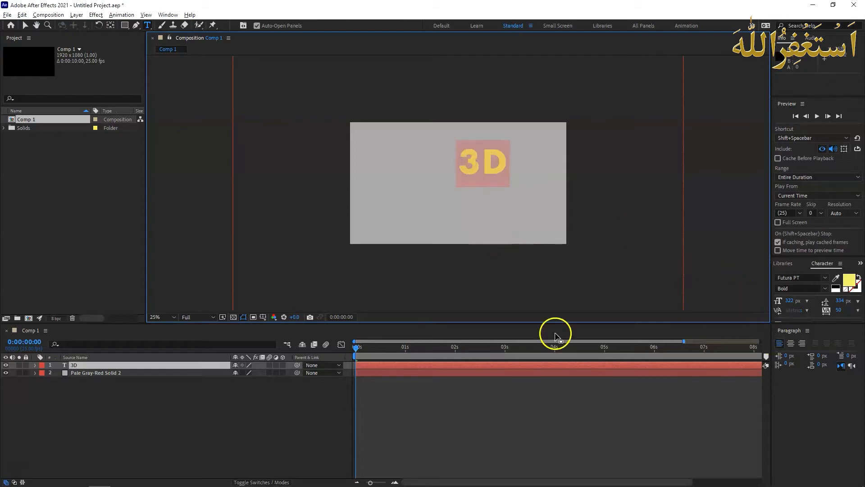
# Move the 3D text layer toward the middle of the frame, to position 742, 632.
pyautogui.click(35, 364)
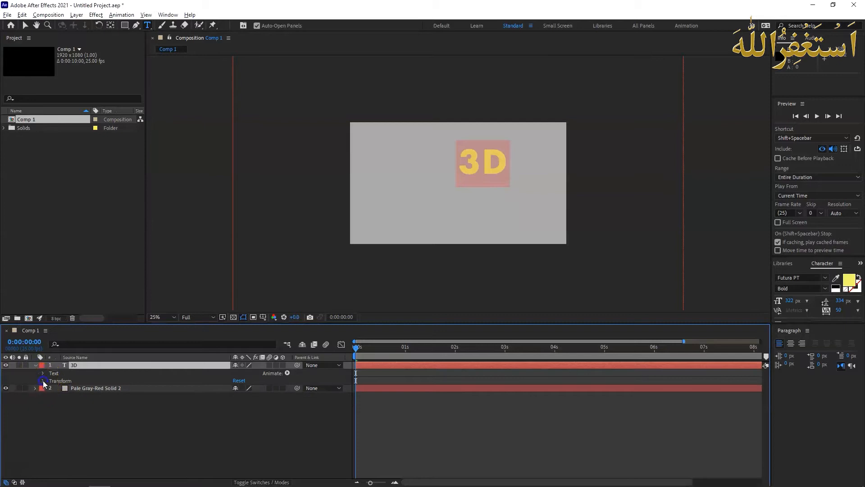
pyautogui.click(43, 381)
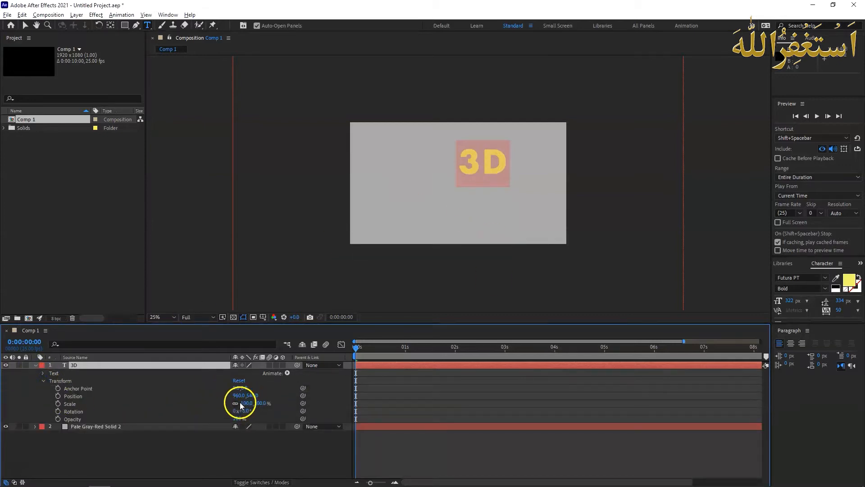
pyautogui.moveTo(234, 395); pyautogui.dragTo(136, 395)
pyautogui.press('capslock')
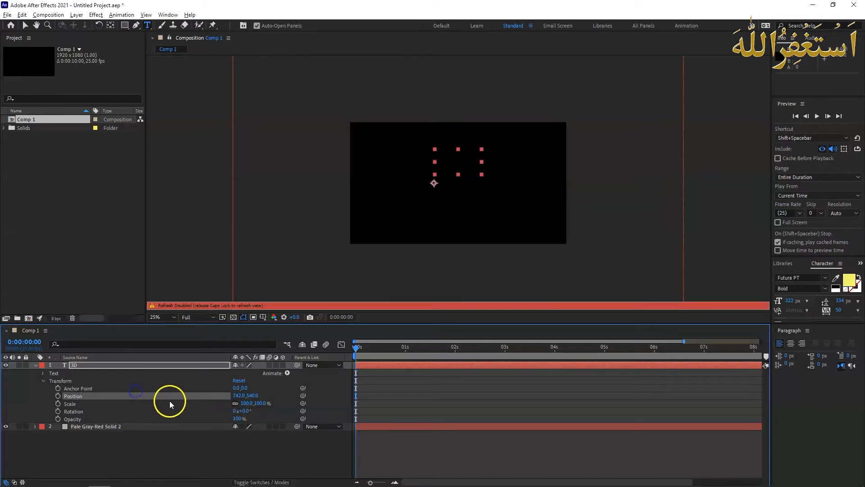
pyautogui.press('capslock')
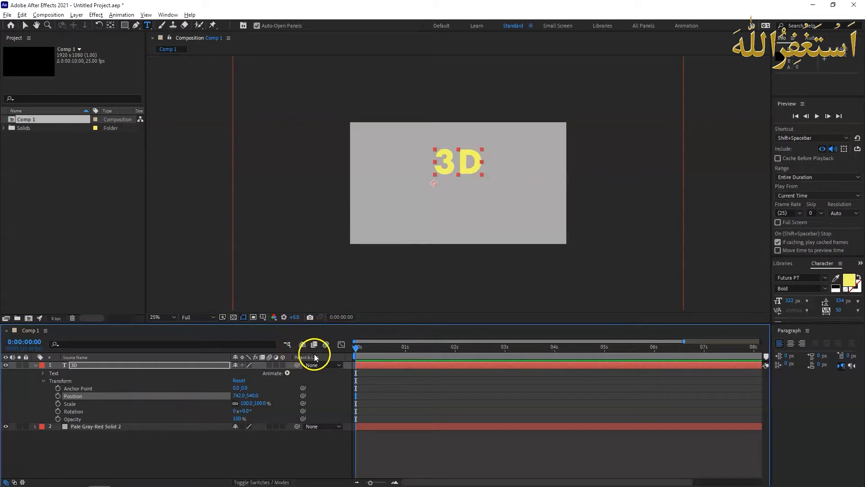
pyautogui.moveTo(251, 396); pyautogui.dragTo(292, 395)
pyautogui.click(196, 452)
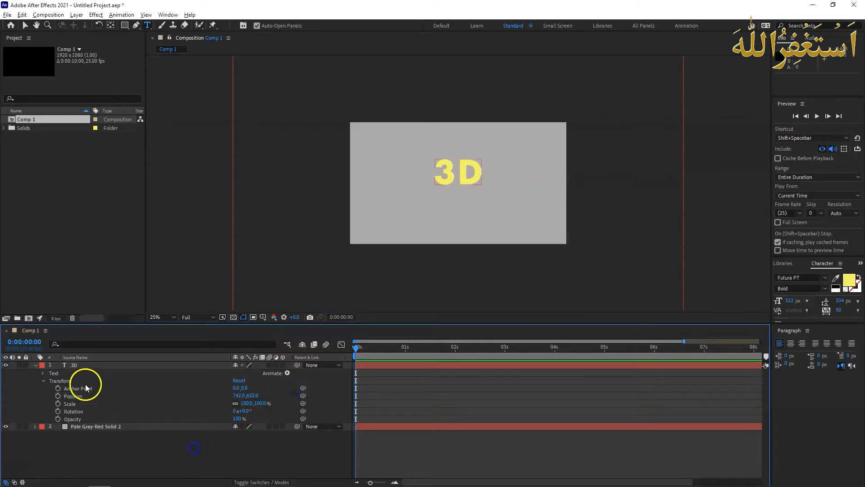
# Collapse the text layer's properties and turn both the text and the solid into 3D layers.
pyautogui.click(36, 366)
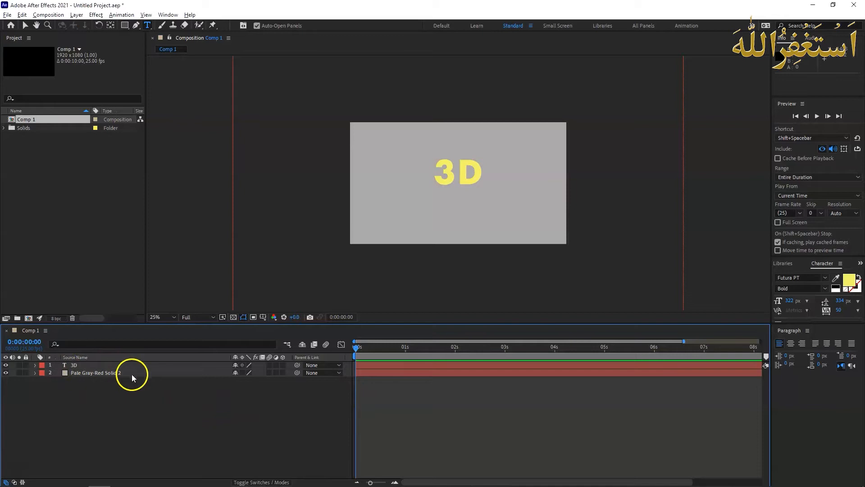
pyautogui.click(283, 365)
pyautogui.click(283, 373)
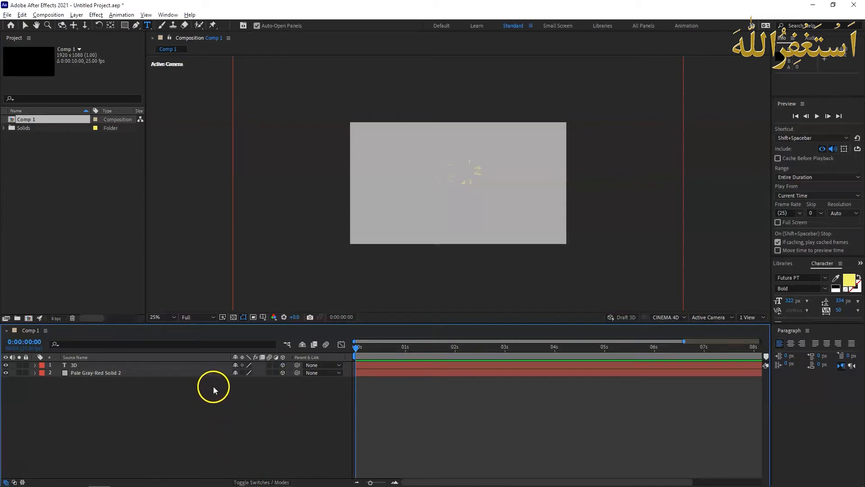
# Set the solid layer's Y Rotation to 90°.
pyautogui.click(35, 373)
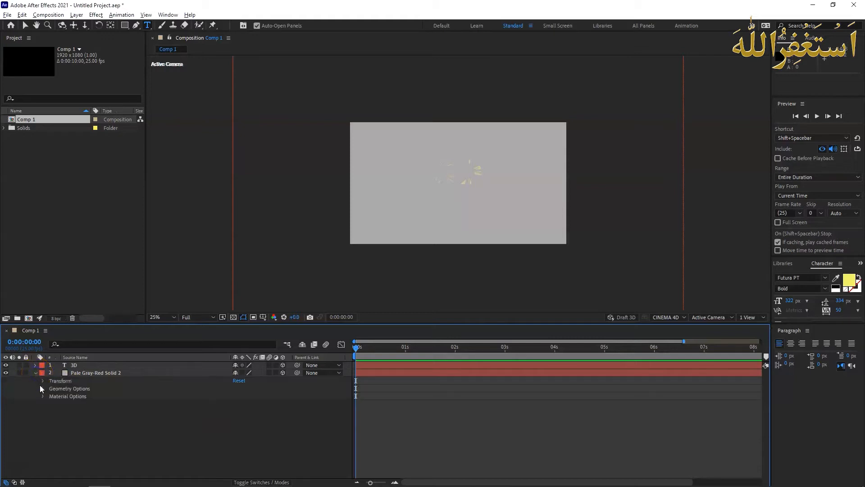
pyautogui.click(43, 381)
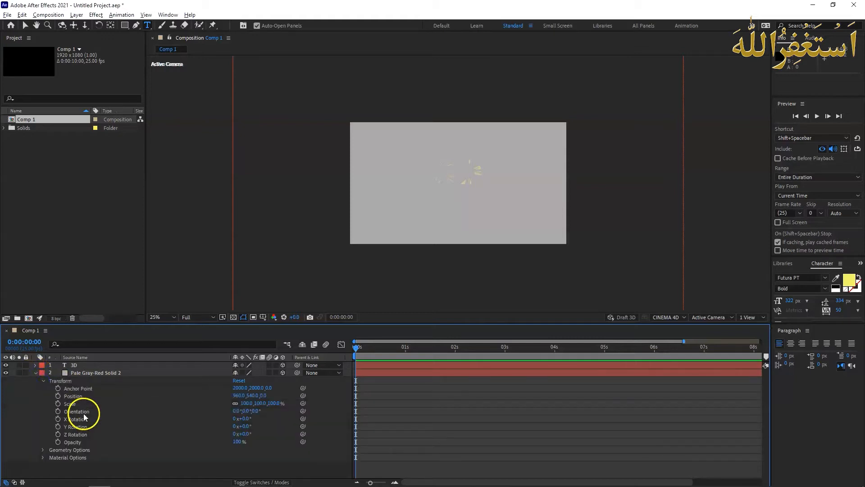
pyautogui.click(274, 403)
pyautogui.click(240, 407)
pyautogui.click(273, 403)
pyautogui.click(267, 411)
pyautogui.click(246, 427)
pyautogui.write('90')
pyautogui.press('Return')
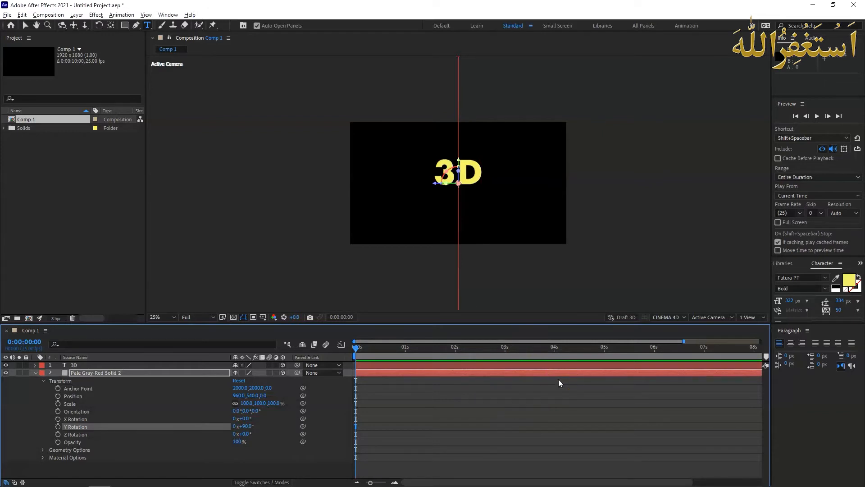
# Change the composition's 3D renderer to Classic 3D.
pyautogui.click(681, 318)
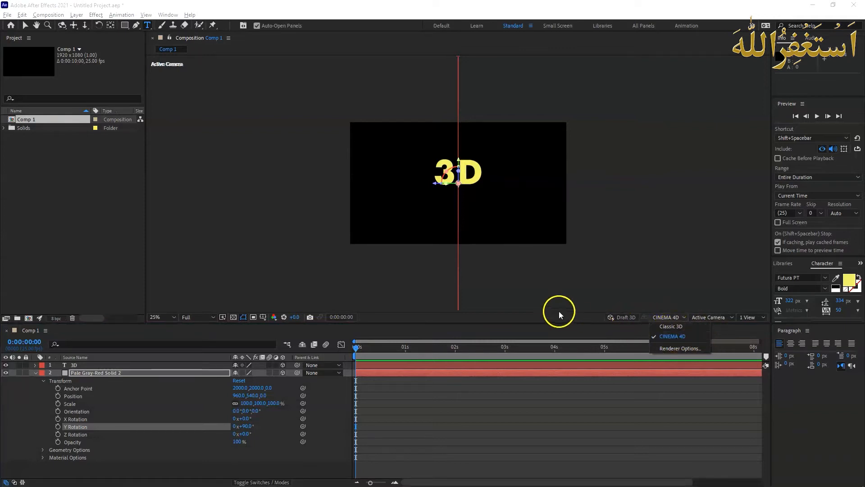
pyautogui.click(266, 187)
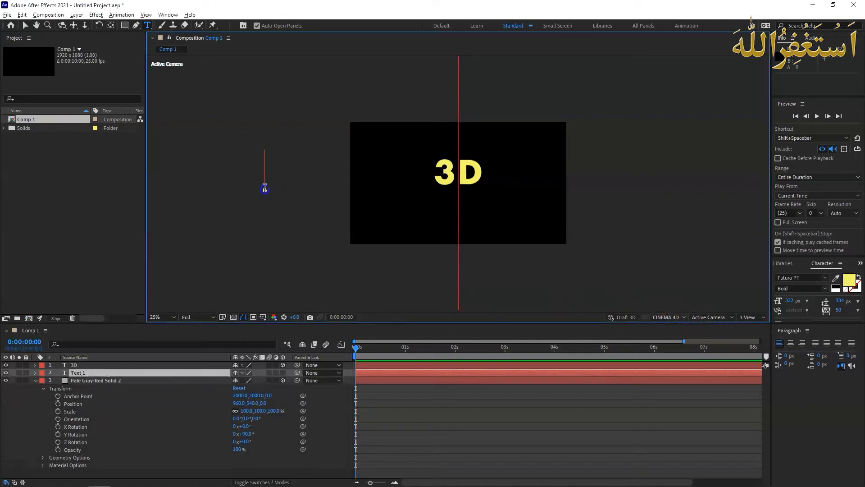
pyautogui.click(49, 16)
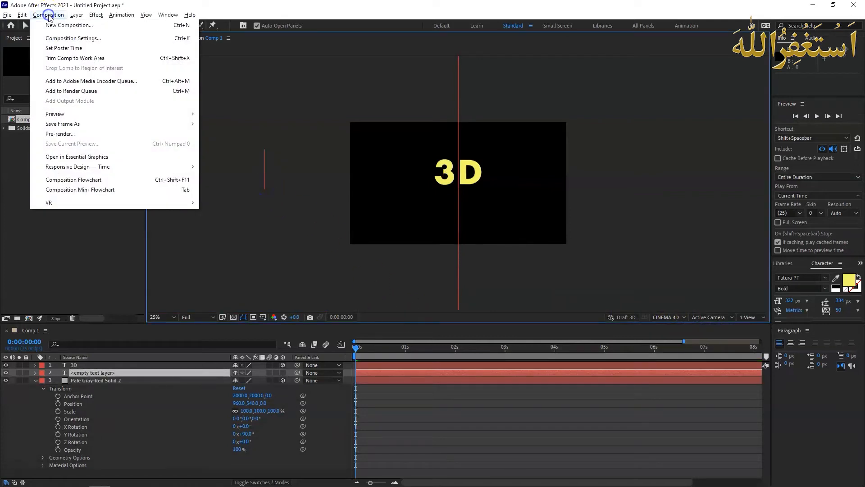
pyautogui.click(55, 39)
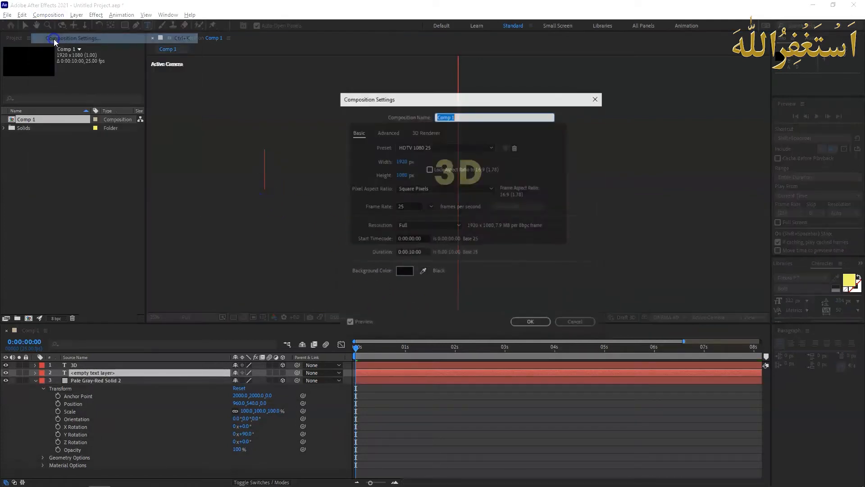
pyautogui.click(423, 132)
pyautogui.moveTo(428, 97); pyautogui.dragTo(199, 118)
pyautogui.click(205, 194)
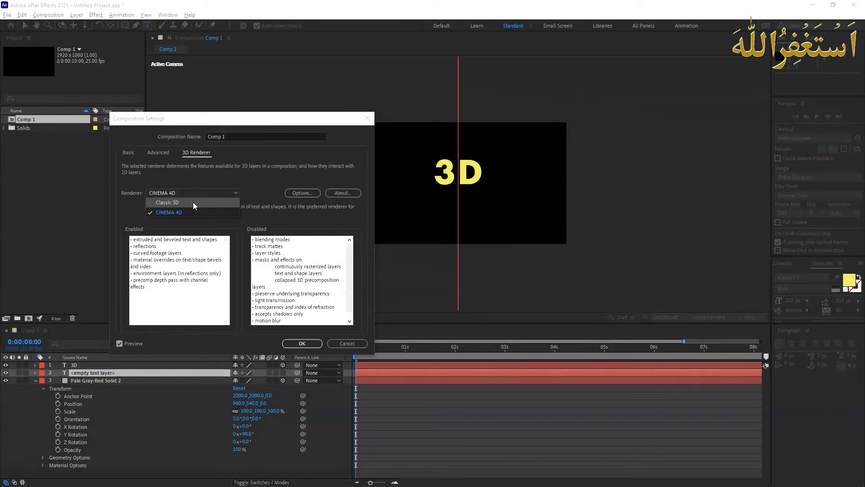
pyautogui.click(193, 201)
pyautogui.click(309, 342)
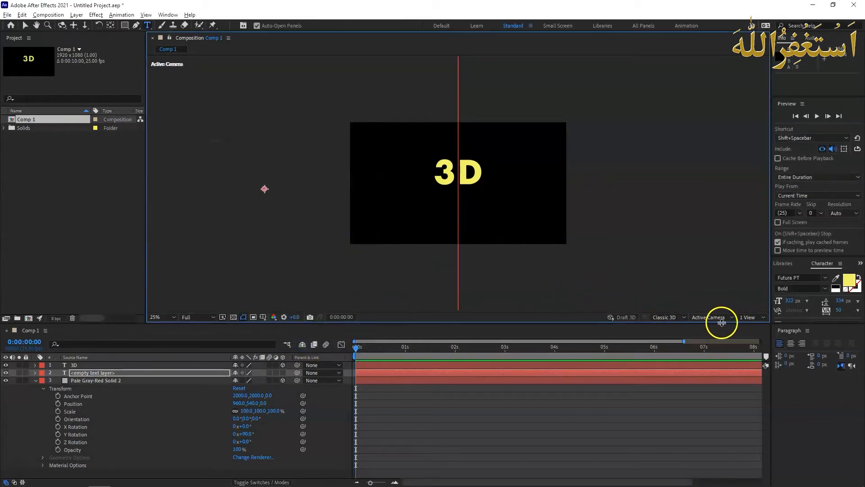
# Split the composition viewer into 2 Views and activate the Front view with the Selection tool.
pyautogui.click(755, 317)
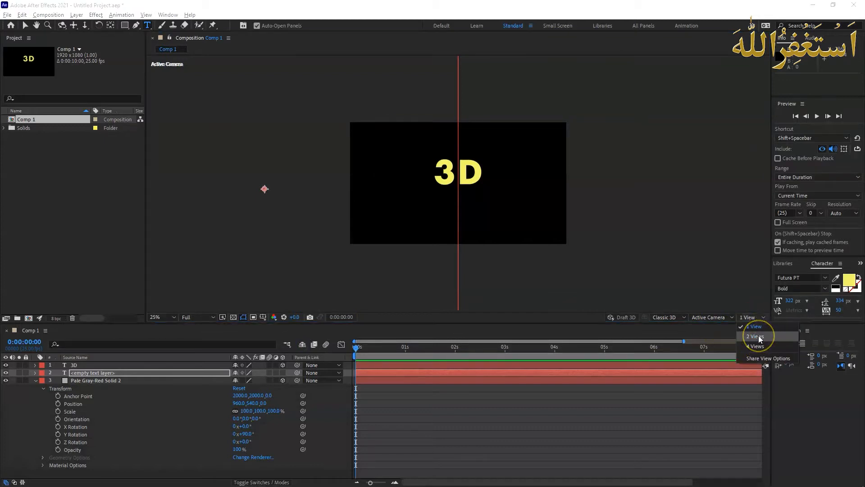
pyautogui.click(758, 335)
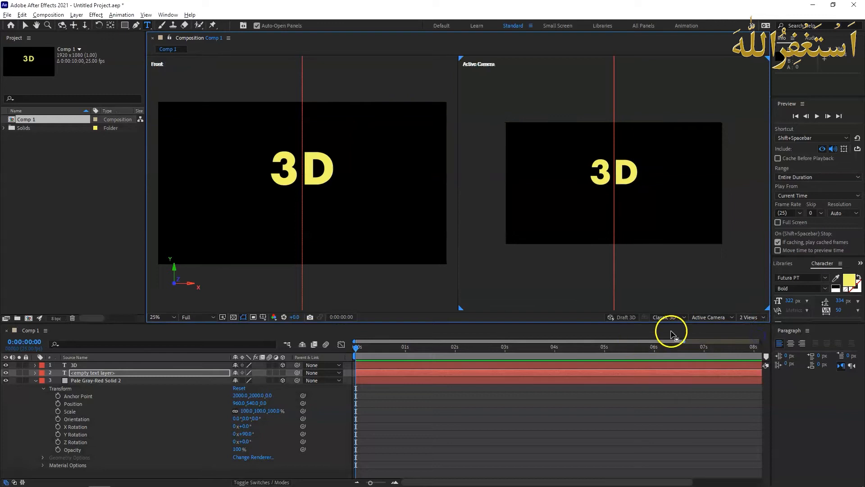
pyautogui.click(709, 317)
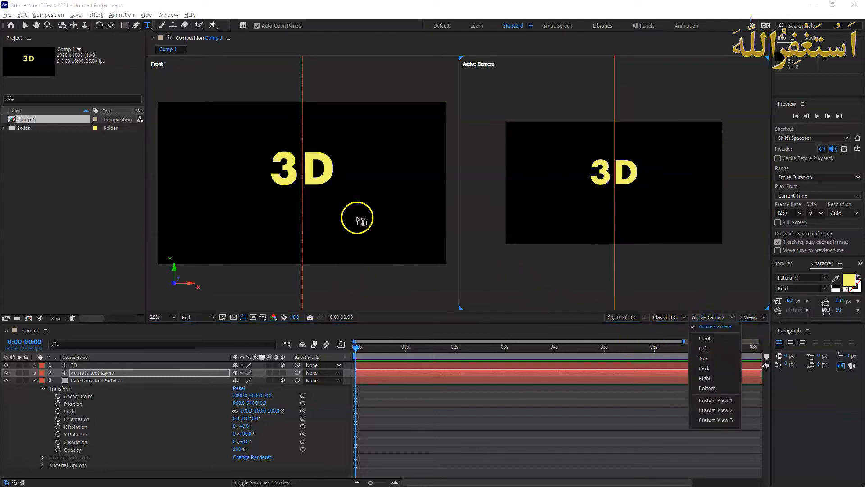
pyautogui.click(24, 26)
pyautogui.click(407, 136)
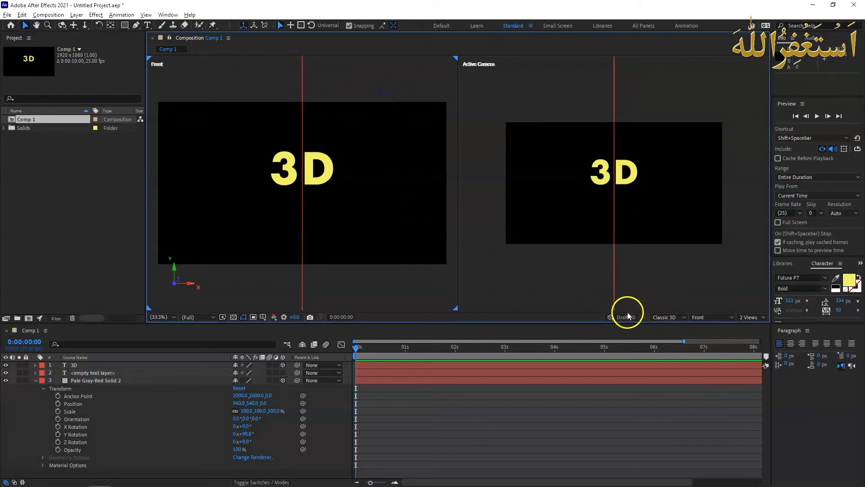
# Switch the Front view to Top and keep the other view on Active Camera.
pyautogui.click(677, 317)
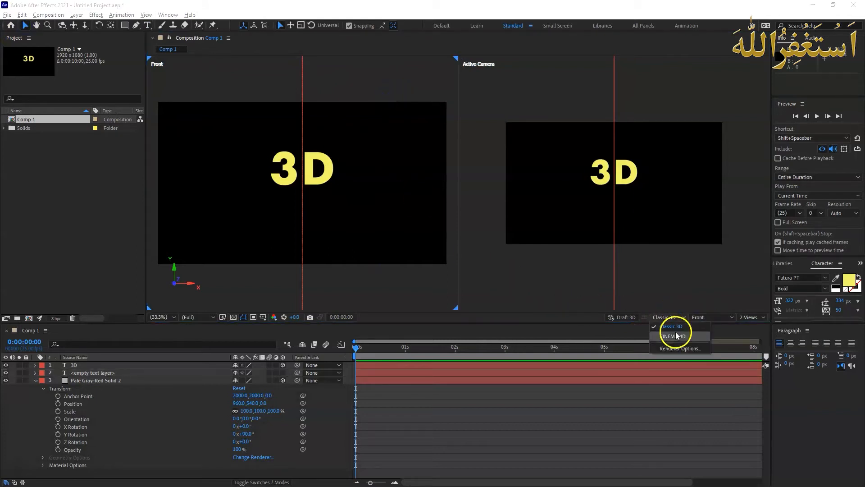
pyautogui.click(702, 318)
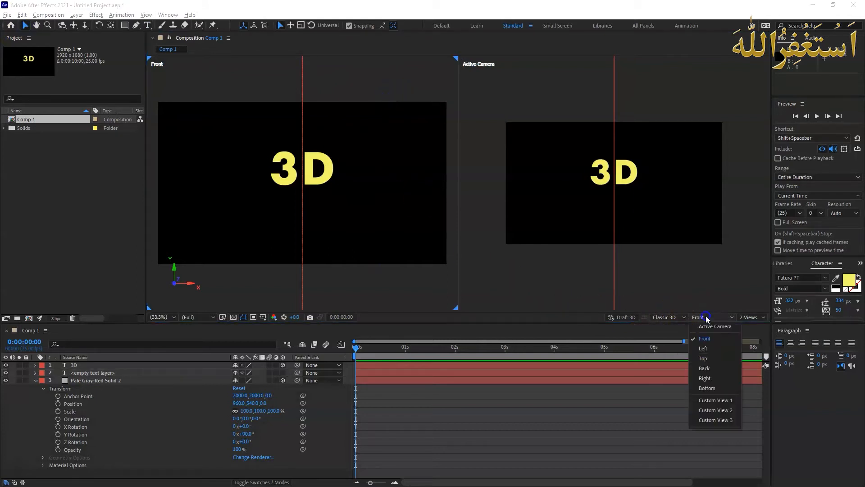
pyautogui.click(707, 358)
pyautogui.click(678, 222)
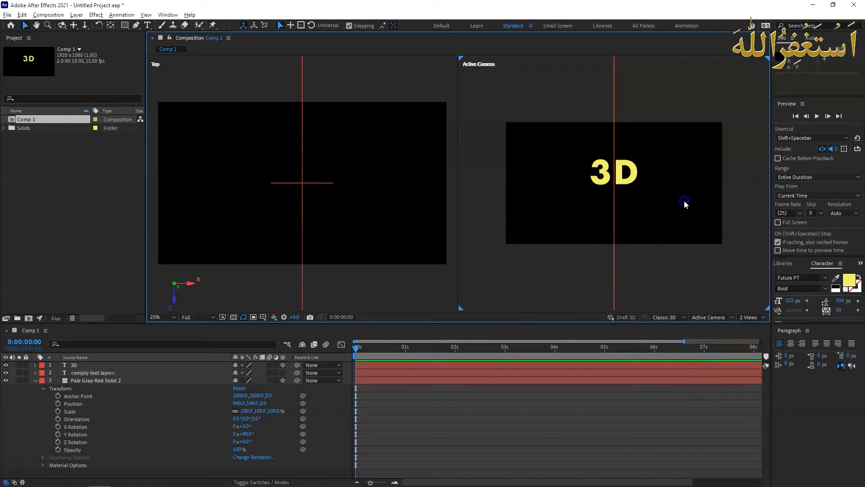
pyautogui.click(717, 319)
pyautogui.click(712, 325)
pyautogui.click(717, 318)
pyautogui.click(725, 327)
# Set the solid layer's Y Rotation to 0° and its X Rotation to 90° so it lies flat.
pyautogui.click(246, 434)
pyautogui.write('90')
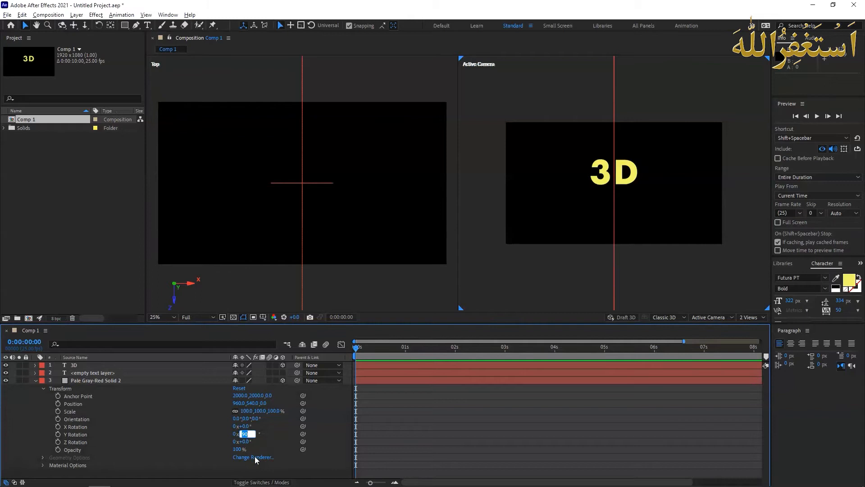
pyautogui.press('Return')
pyautogui.click(247, 426)
pyautogui.write('90')
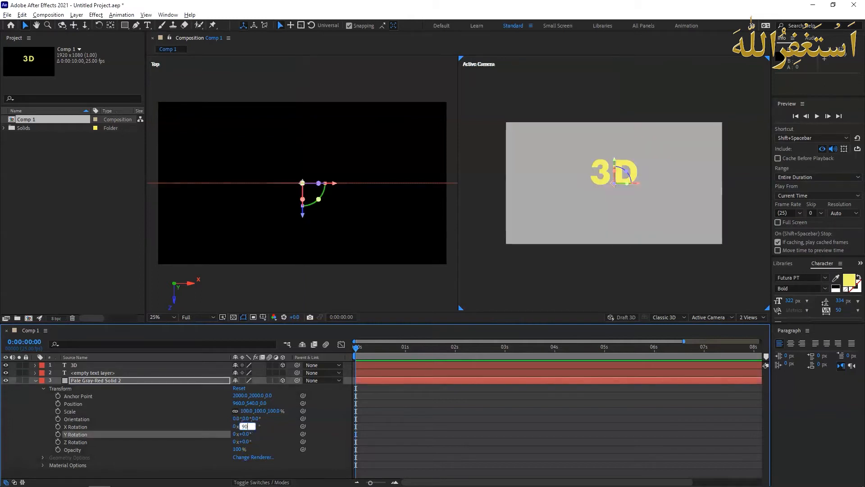
pyautogui.press('Return')
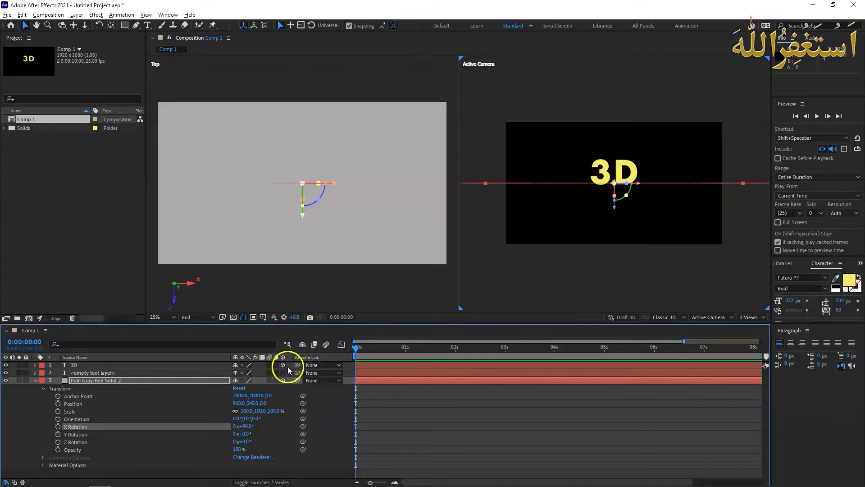
# Move the 3D text in the Active Camera view to about 704, 615.5 so its base rests on the solid's line.
pyautogui.click(621, 168)
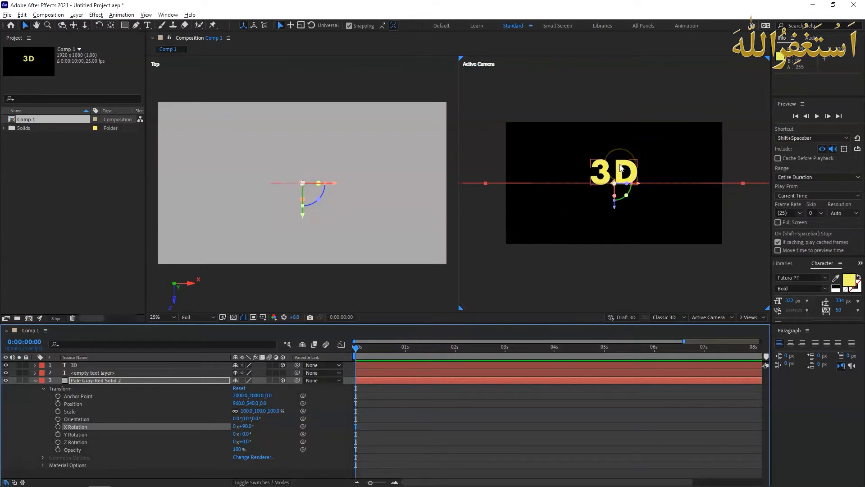
pyautogui.click(621, 168)
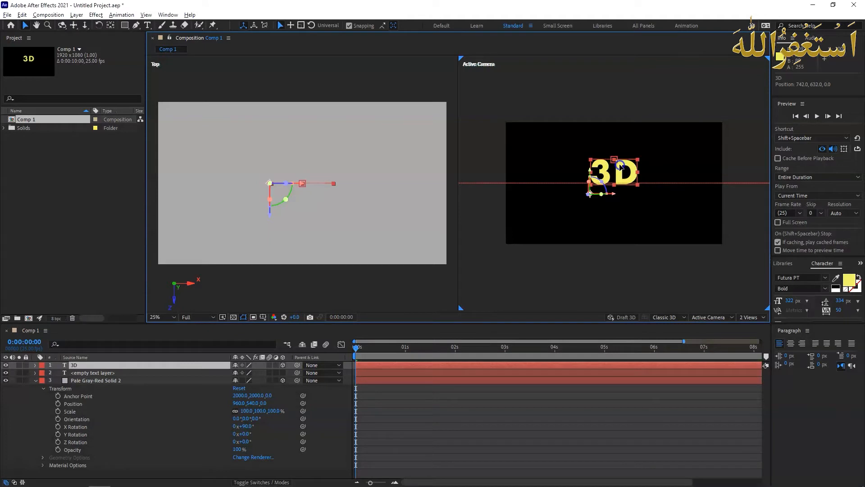
pyautogui.moveTo(621, 166); pyautogui.dragTo(618, 183)
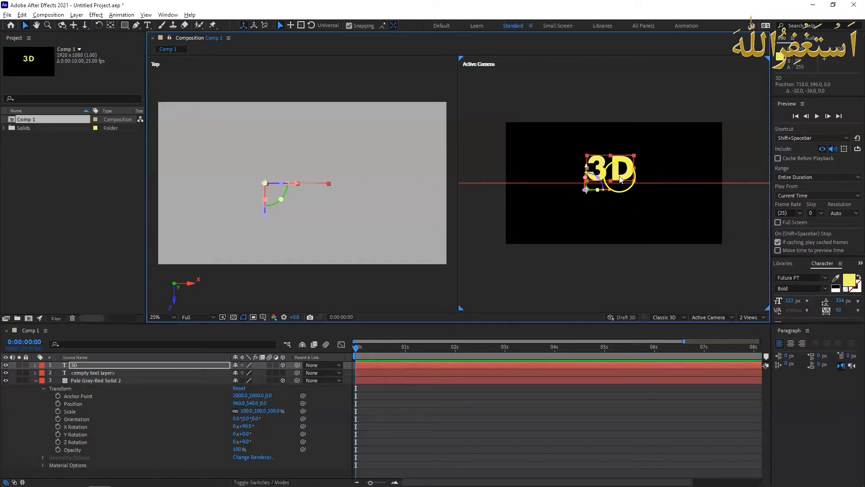
pyautogui.scroll(6, 623, 188)
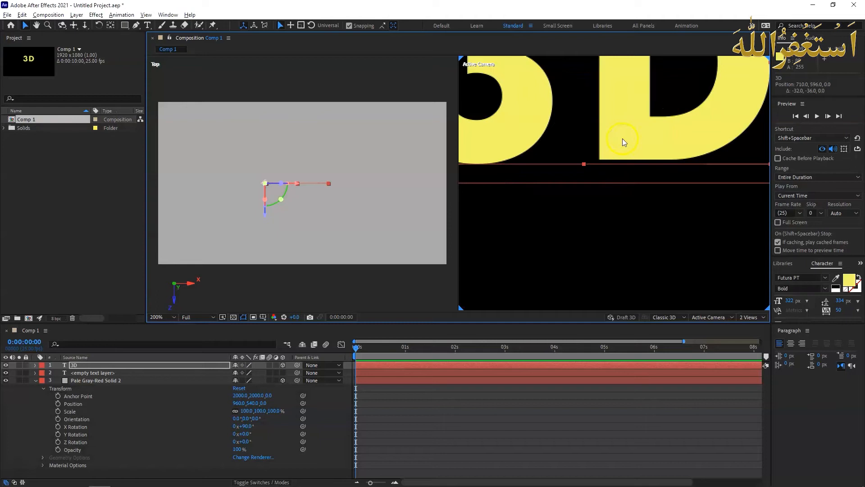
pyautogui.moveTo(620, 141); pyautogui.dragTo(616, 155)
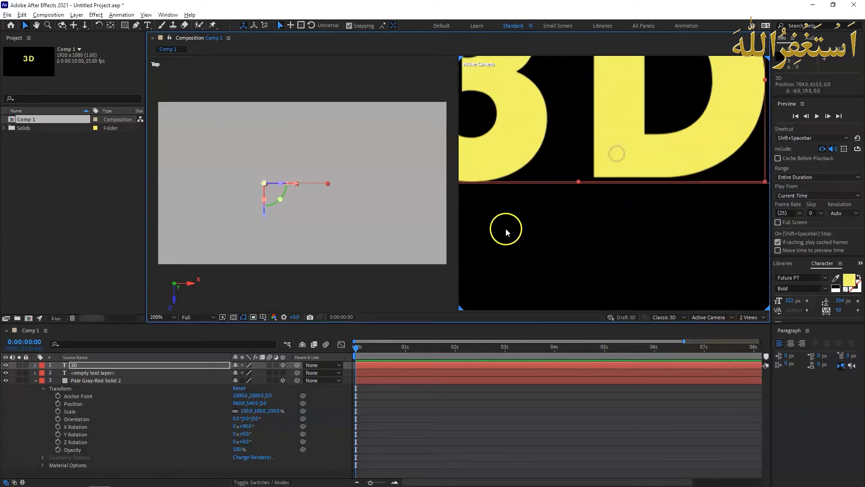
pyautogui.moveTo(542, 294); pyautogui.dragTo(640, 250)
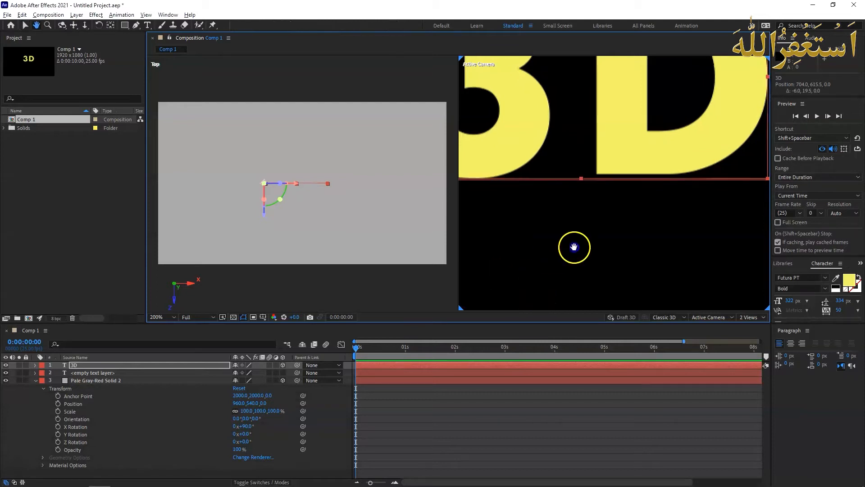
pyautogui.click(598, 218)
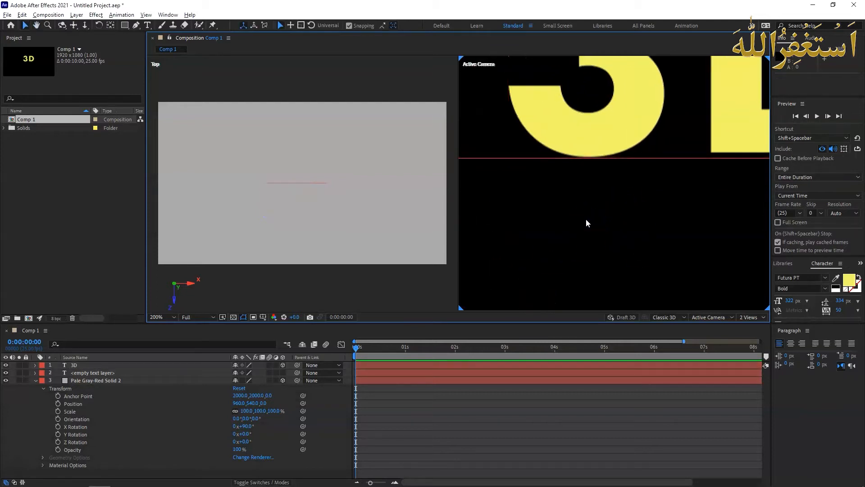
pyautogui.press(',')
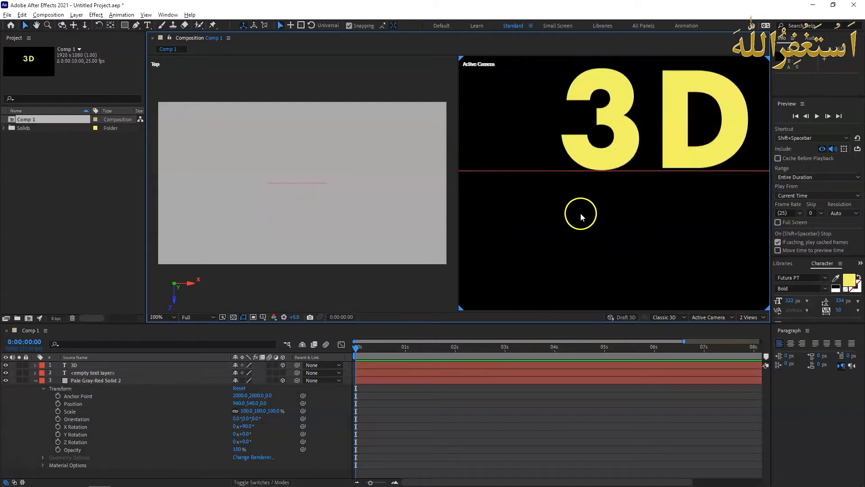
pyautogui.press(',')
pyautogui.press(',')
pyautogui.press(',')
pyautogui.press(',')
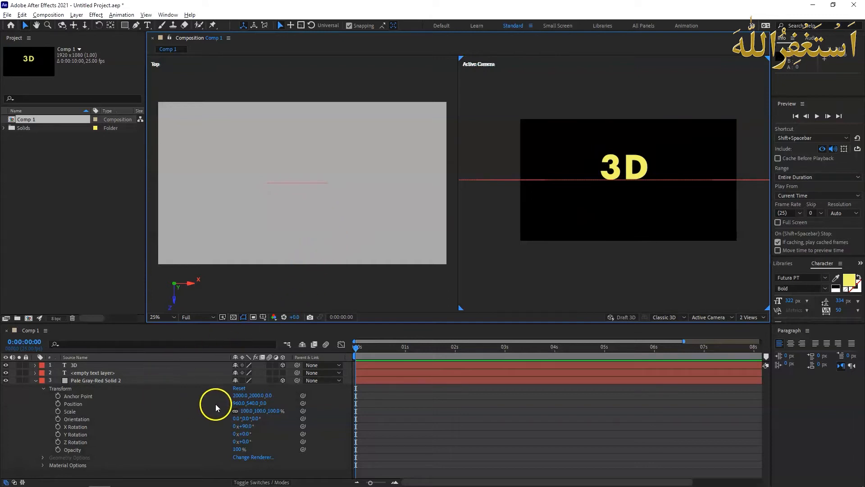
# Delete the empty text layer and collapse the solid layer's properties.
pyautogui.click(91, 374)
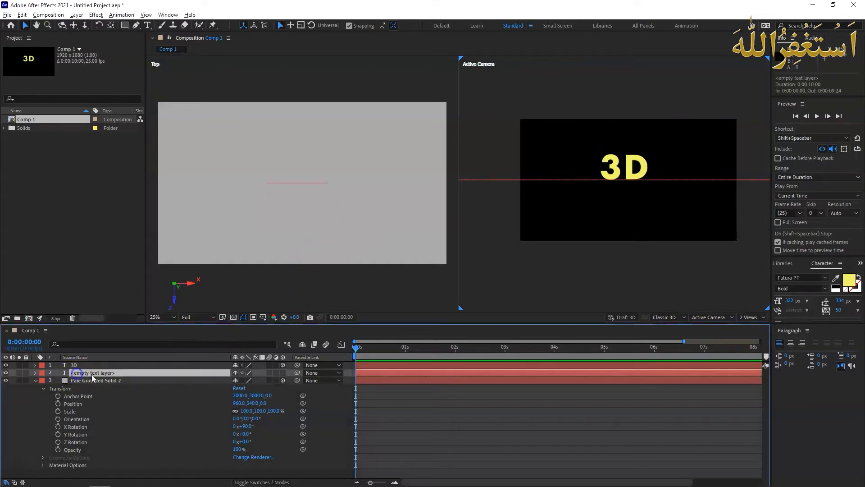
pyautogui.press('Delete')
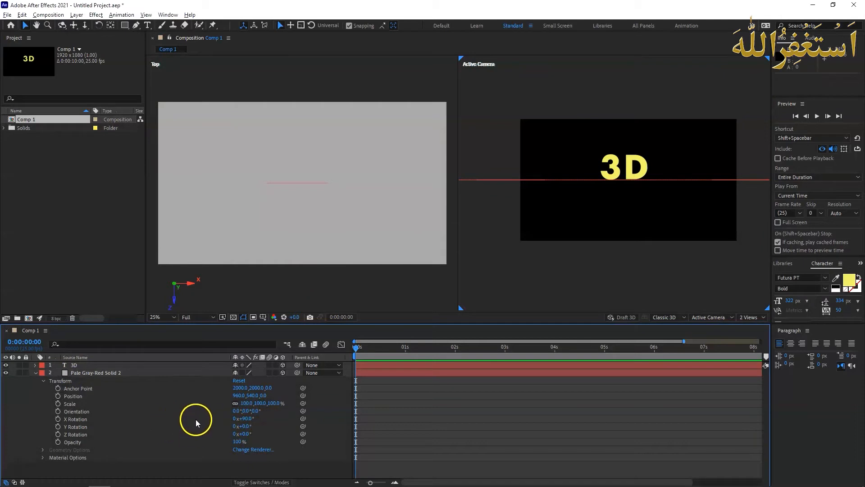
pyautogui.click(36, 373)
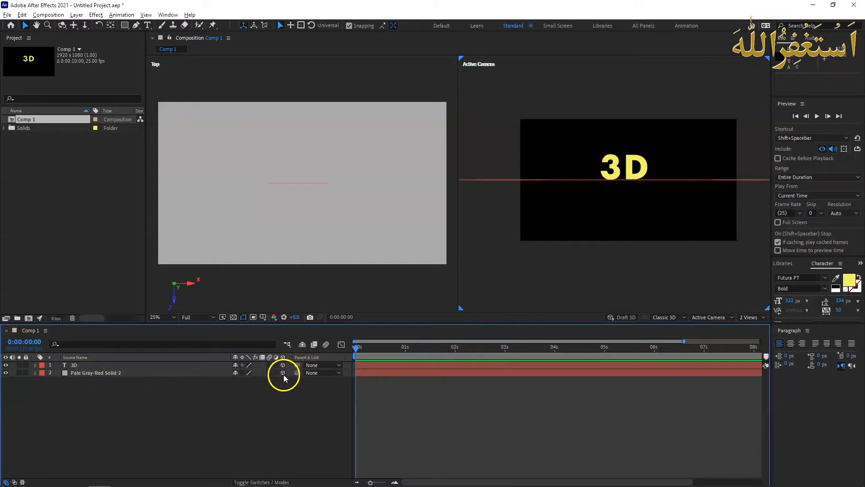
pyautogui.click(72, 365)
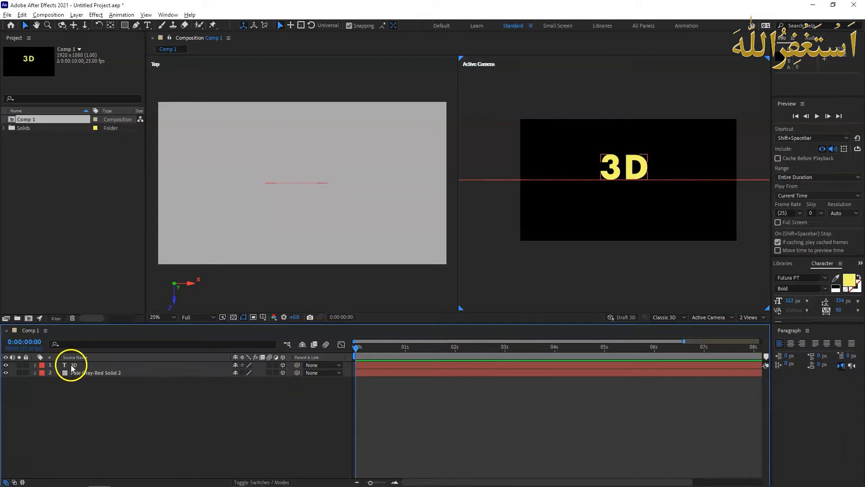
pyautogui.click(525, 302)
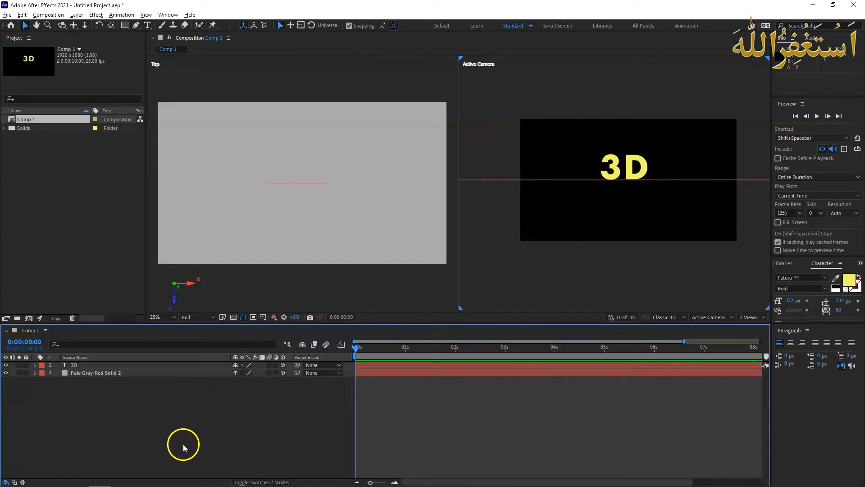
# Start a new camera layer and keep its type as Two-Node Camera.
pyautogui.rightClick(99, 423)
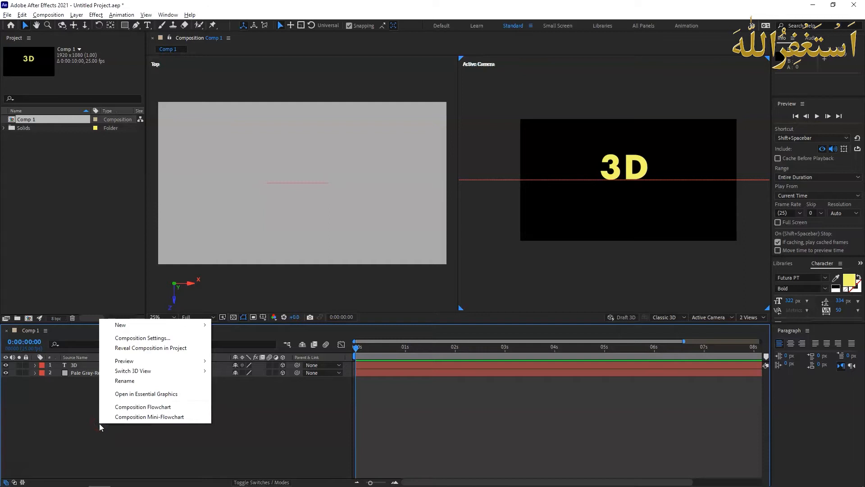
pyautogui.moveTo(158, 328)
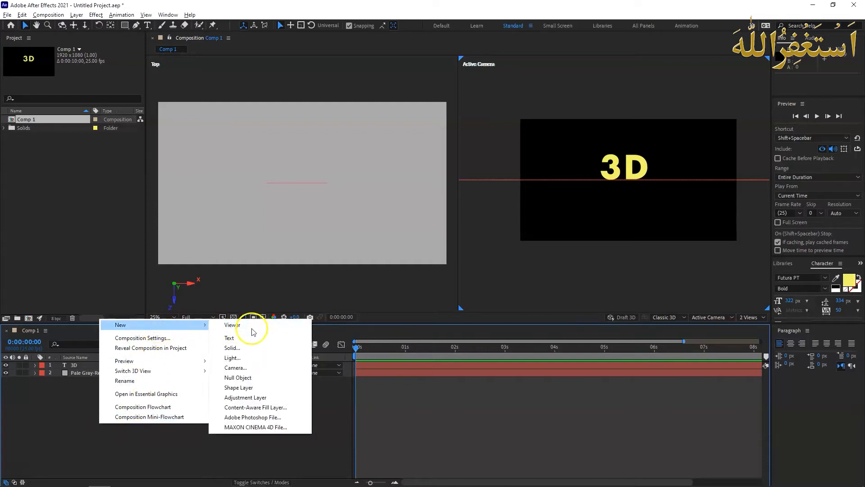
pyautogui.click(249, 368)
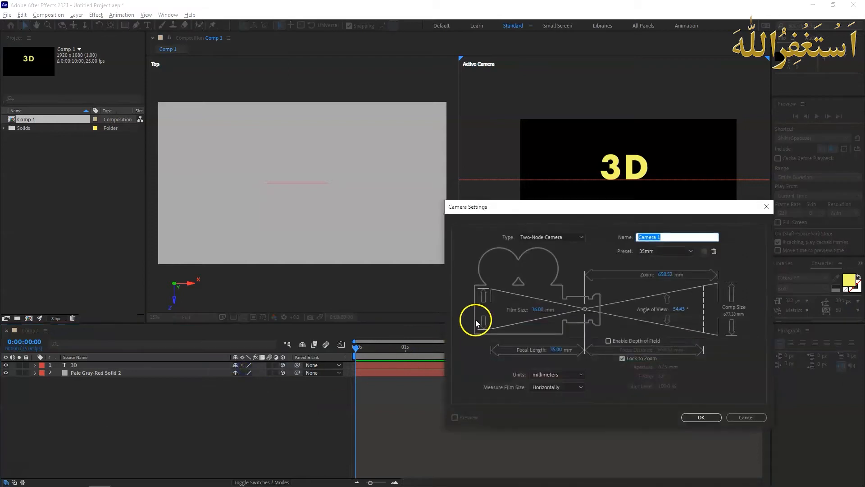
pyautogui.moveTo(617, 208); pyautogui.dragTo(482, 195)
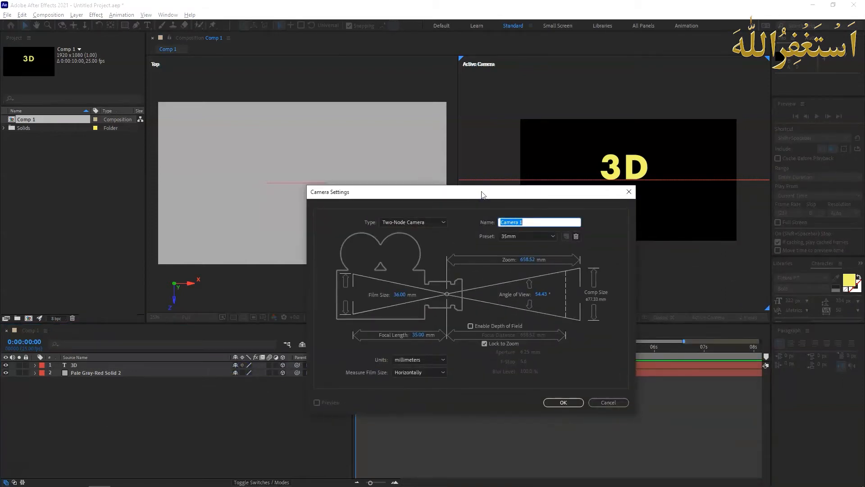
pyautogui.click(444, 223)
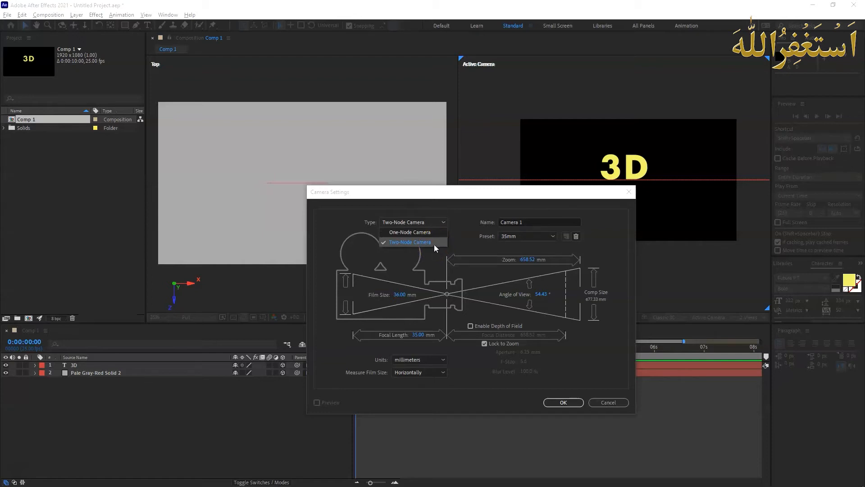
pyautogui.click(447, 245)
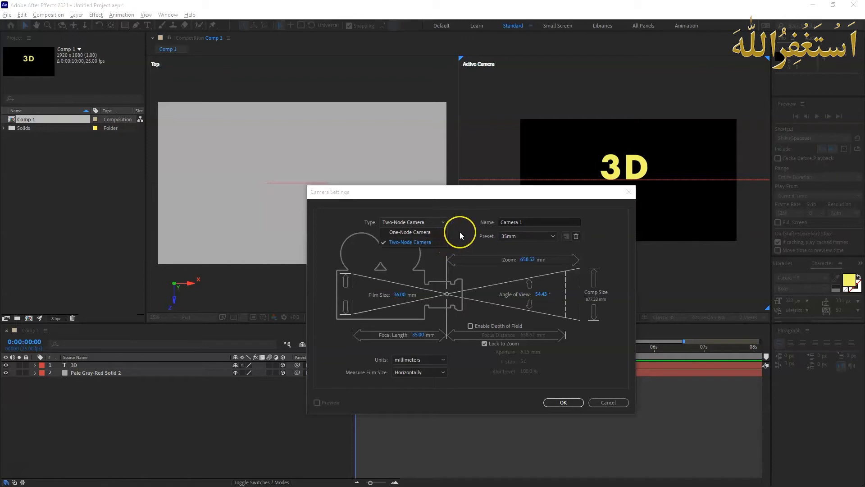
pyautogui.click(459, 232)
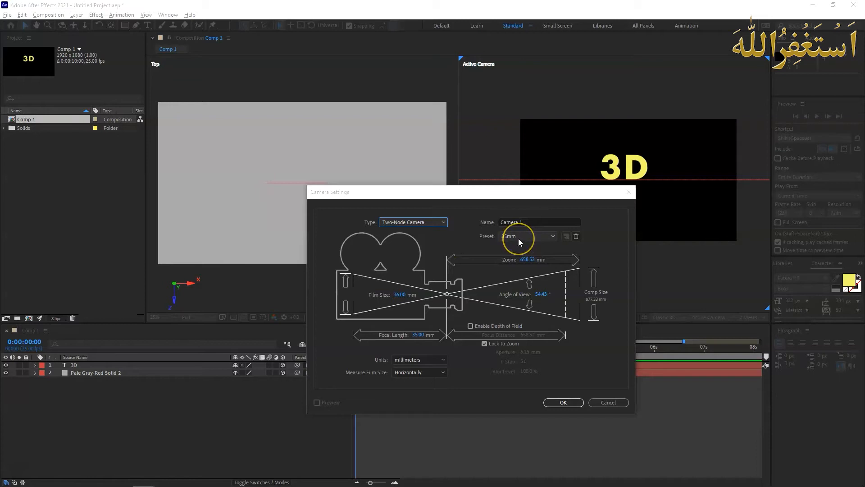
# Choose the 35mm preset for Camera 1 and create the camera.
pyautogui.moveTo(518, 234); pyautogui.dragTo(528, 222)
pyautogui.click(531, 223)
pyautogui.click(551, 235)
pyautogui.click(553, 236)
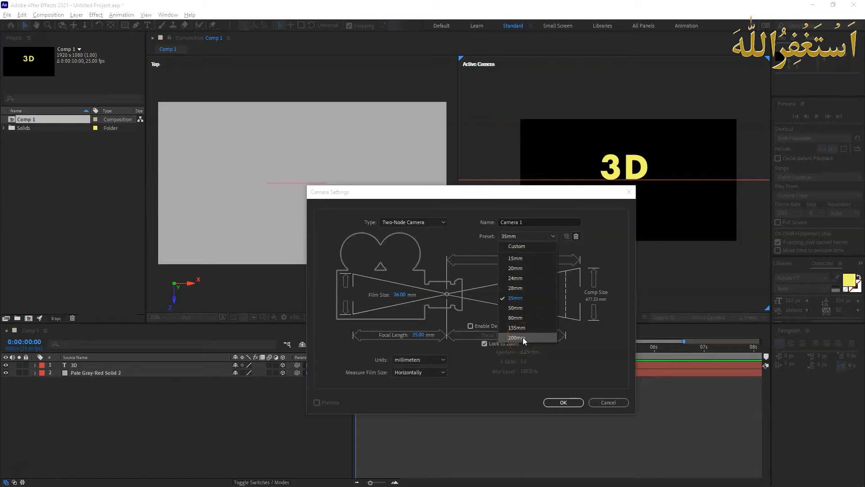
pyautogui.click(523, 289)
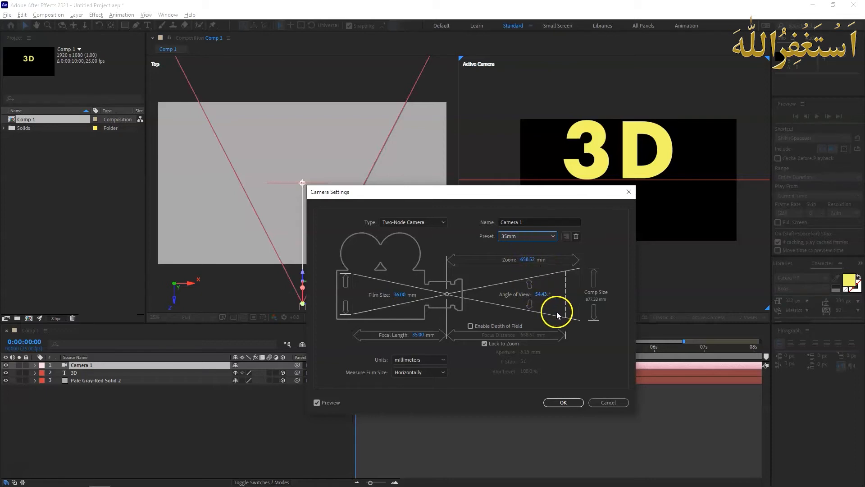
pyautogui.click(563, 400)
# Look through the available 3D views for the Top view and leave it set to Top.
pyautogui.click(625, 215)
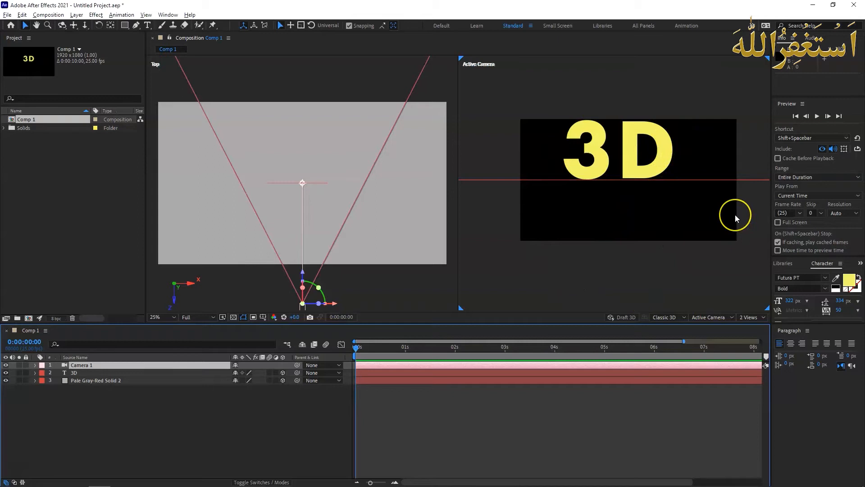
pyautogui.click(343, 170)
pyautogui.click(383, 282)
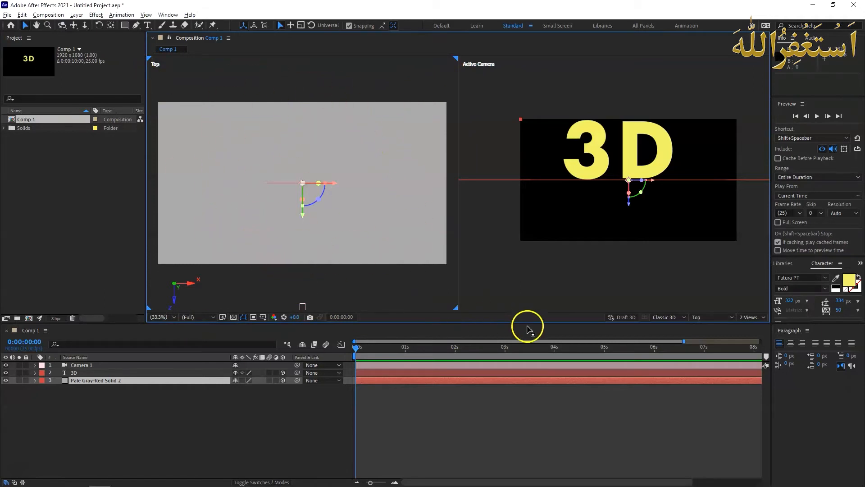
pyautogui.click(716, 318)
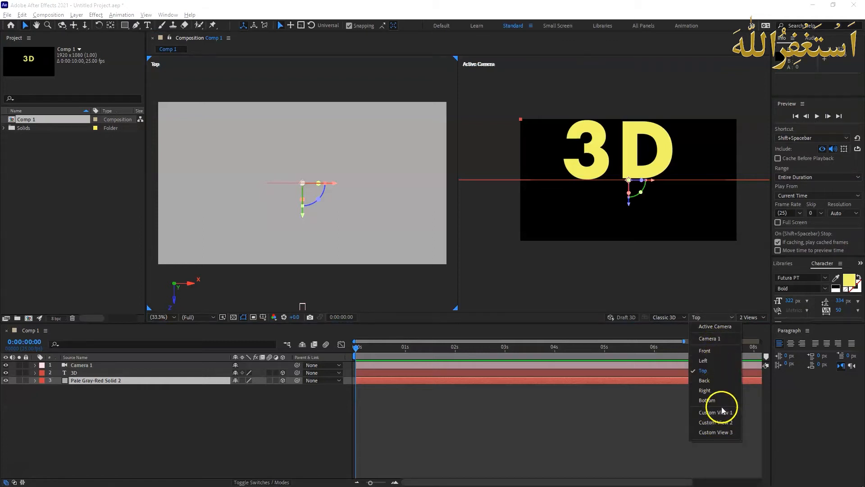
pyautogui.click(424, 273)
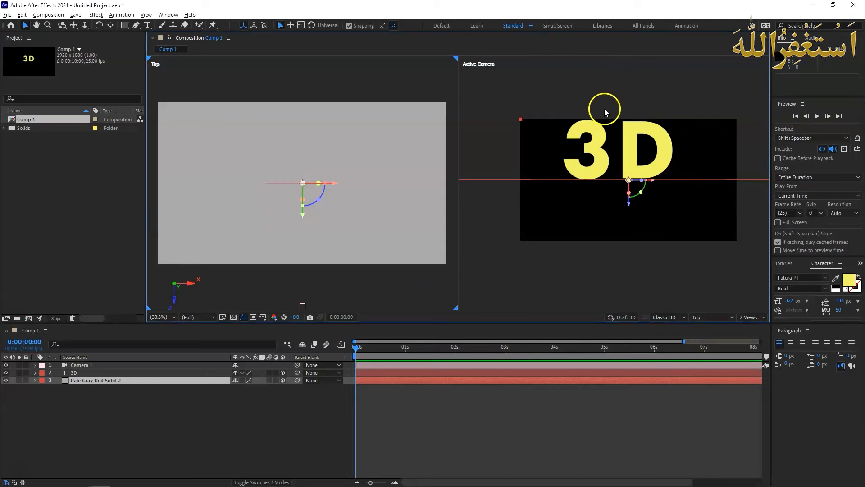
# Activate the camera's view and keep it set to Active Camera.
pyautogui.click(591, 282)
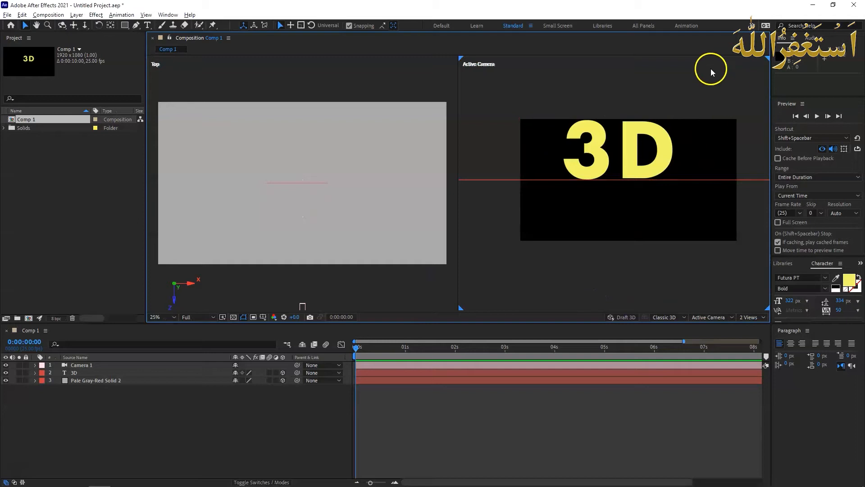
pyautogui.click(725, 318)
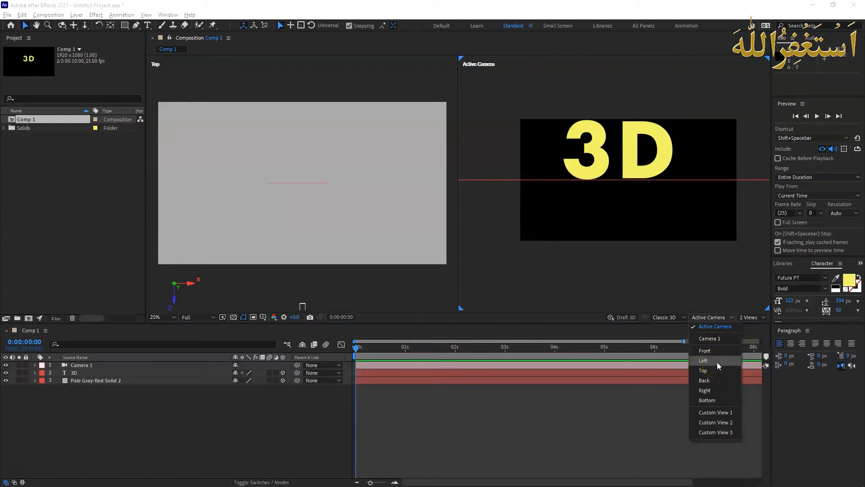
pyautogui.click(720, 329)
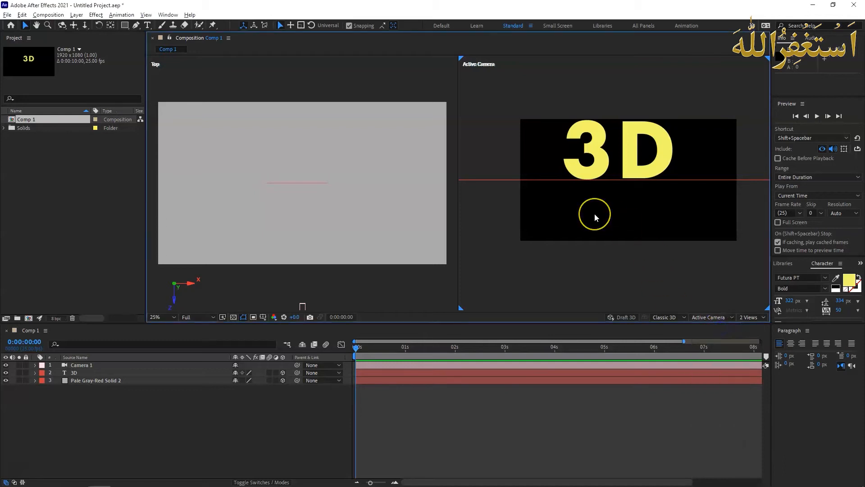
pyautogui.scroll(-1, 594, 212)
pyautogui.scroll(1, 594, 219)
pyautogui.click(607, 175)
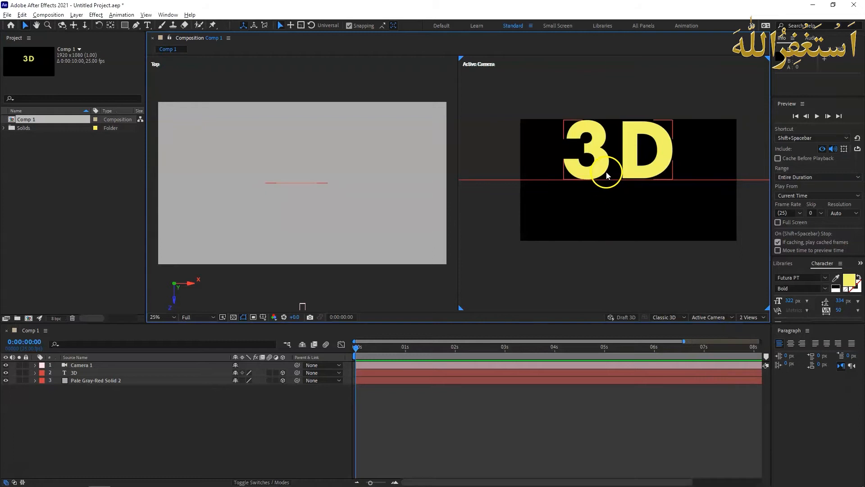
pyautogui.click(563, 183)
# Reopen Camera 1's settings and try the 50mm preset.
pyautogui.click(89, 372)
pyautogui.click(89, 366)
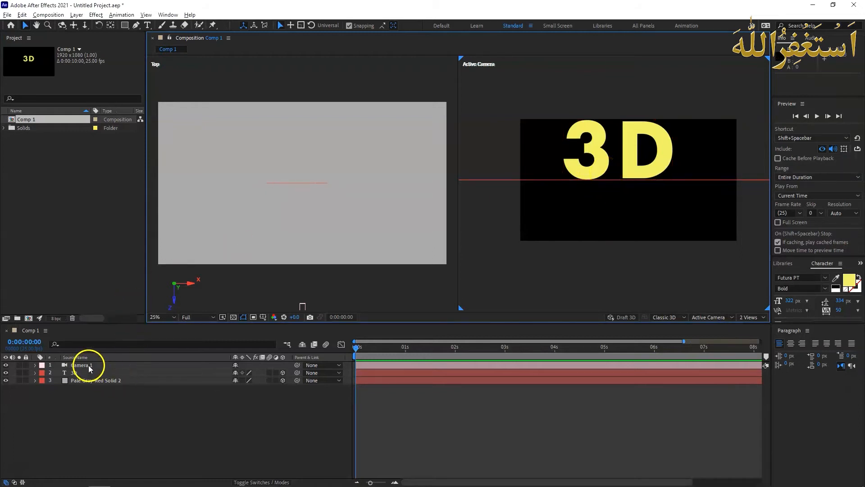
pyautogui.doubleClick(90, 365)
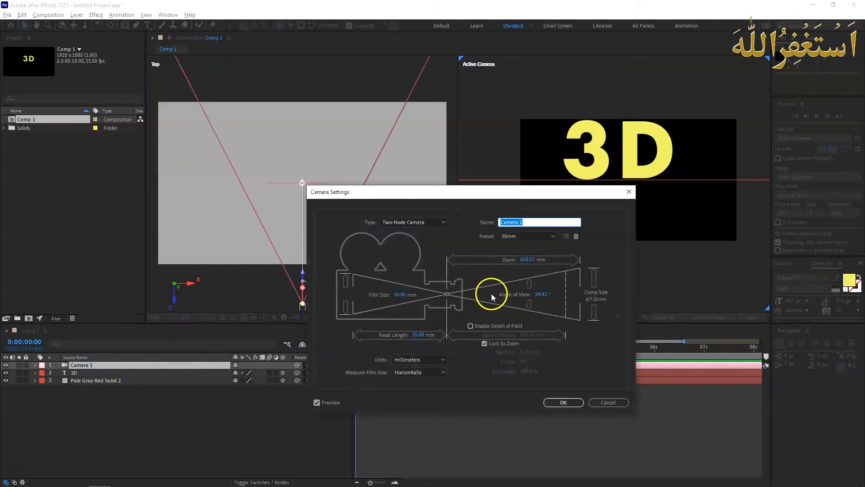
pyautogui.click(549, 234)
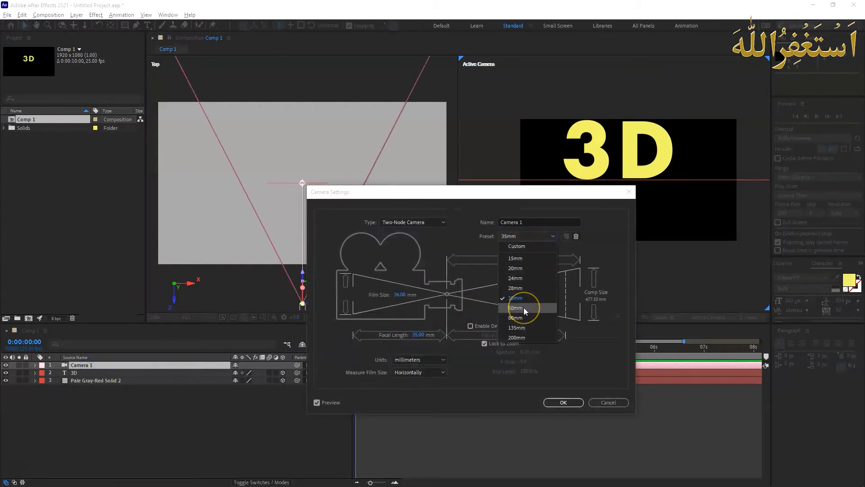
pyautogui.click(523, 307)
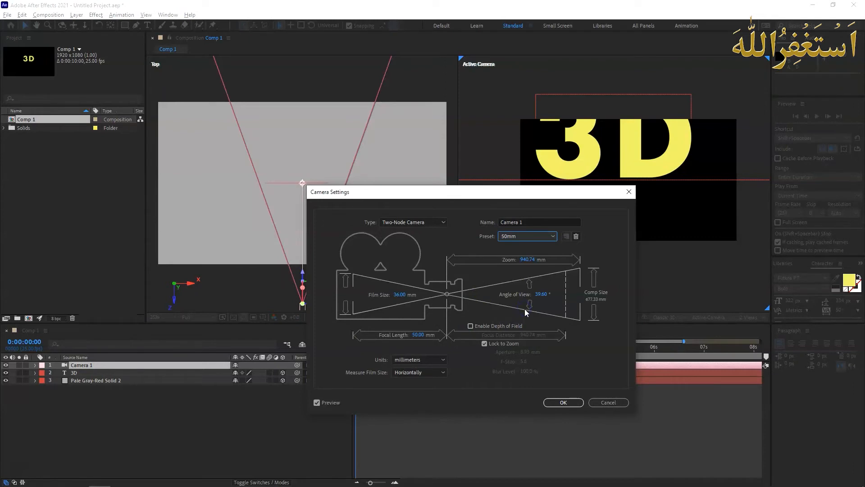
# Move the Camera Settings dialog clear of the views and try the 80mm preset.
pyautogui.moveTo(513, 192); pyautogui.dragTo(493, 246)
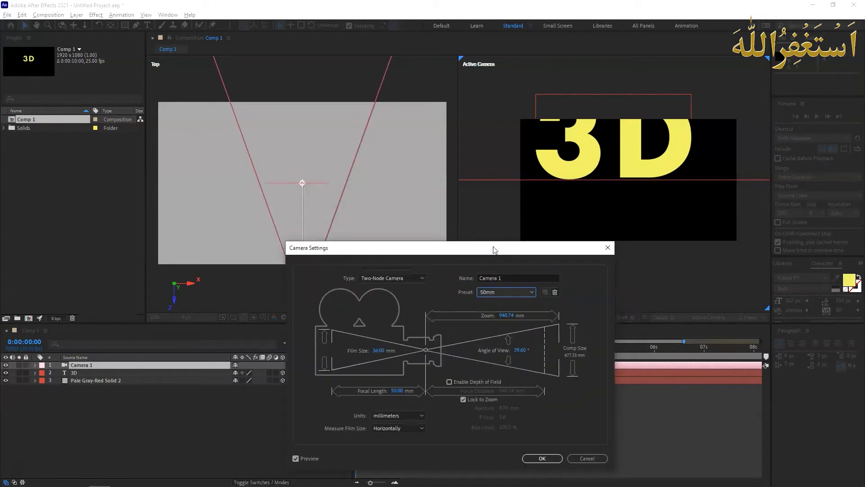
pyautogui.click(454, 269)
pyautogui.click(486, 291)
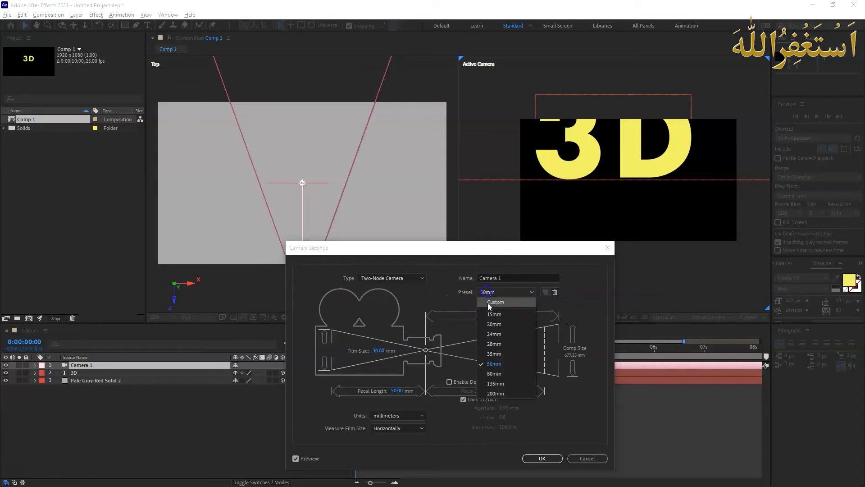
pyautogui.click(488, 367)
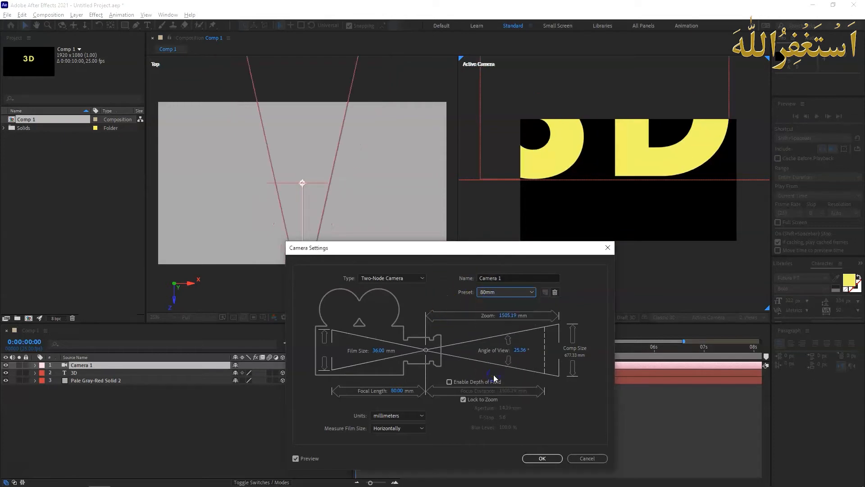
pyautogui.click(531, 275)
pyautogui.click(582, 260)
pyautogui.click(583, 250)
pyautogui.click(540, 433)
# Set Camera 1 back to the 35mm preset and confirm its settings.
pyautogui.click(519, 294)
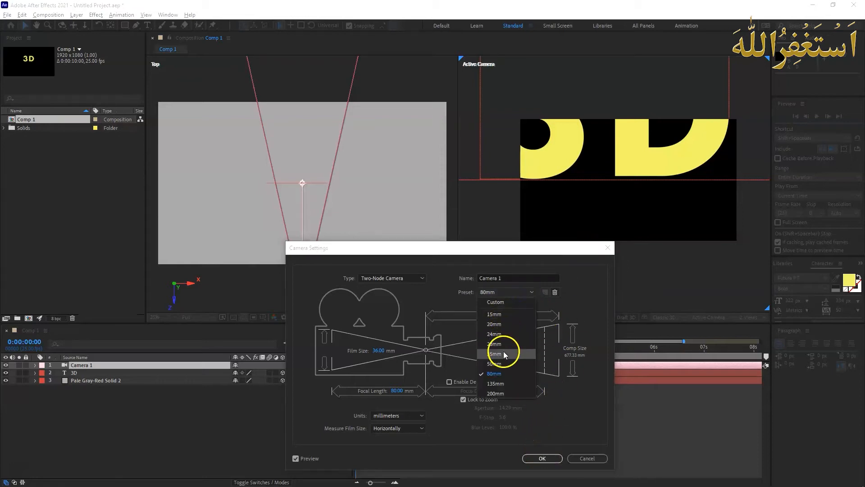
pyautogui.click(504, 354)
pyautogui.click(543, 457)
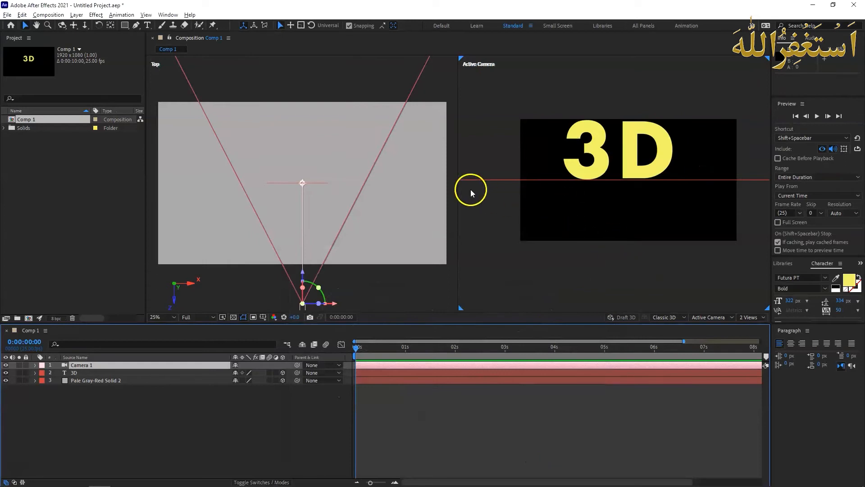
# Try shifting Camera 1's point of interest in the Top view, then return it to 960, 540, 0.
pyautogui.scroll(-1, 368, 265)
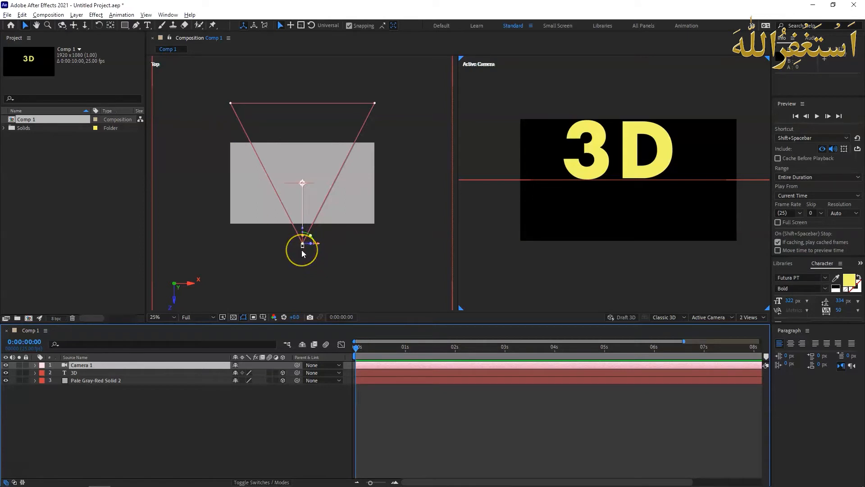
pyautogui.scroll(3, 302, 250)
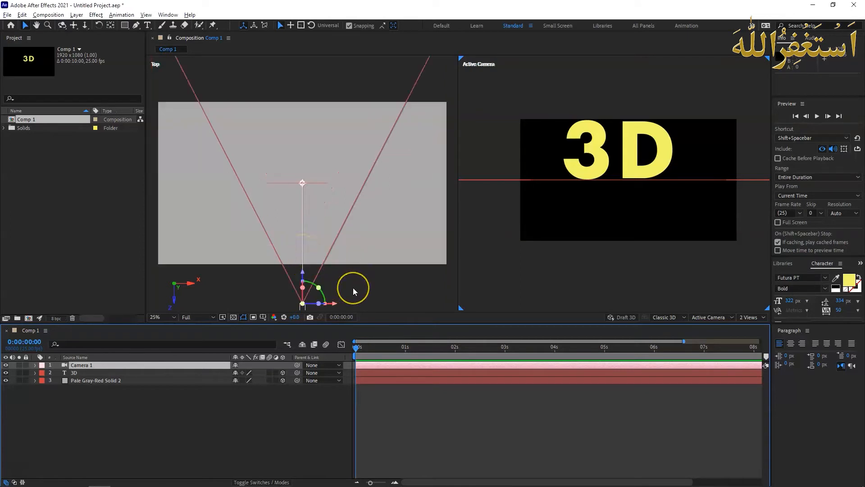
pyautogui.press('h')
pyautogui.moveTo(353, 288); pyautogui.dragTo(355, 252)
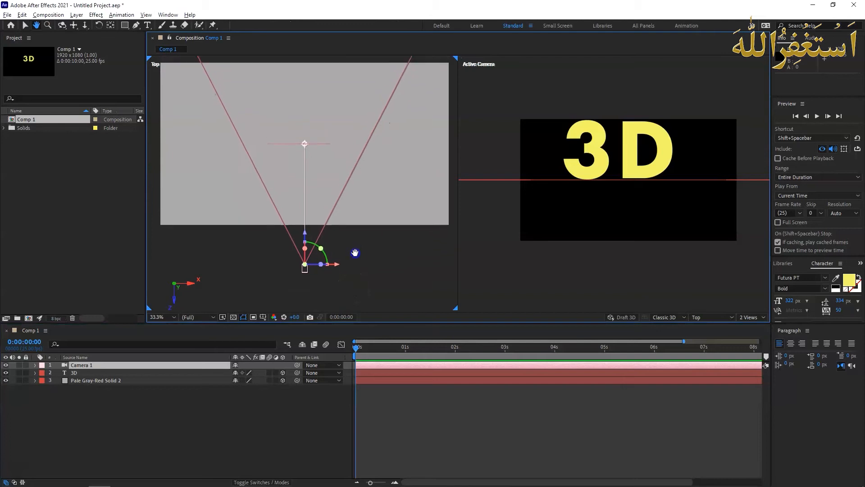
pyautogui.press('v')
pyautogui.click(311, 268)
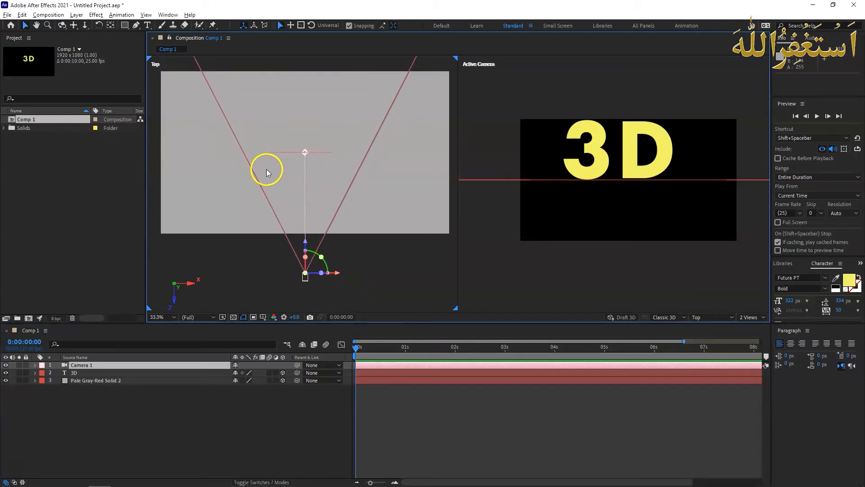
pyautogui.click(305, 155)
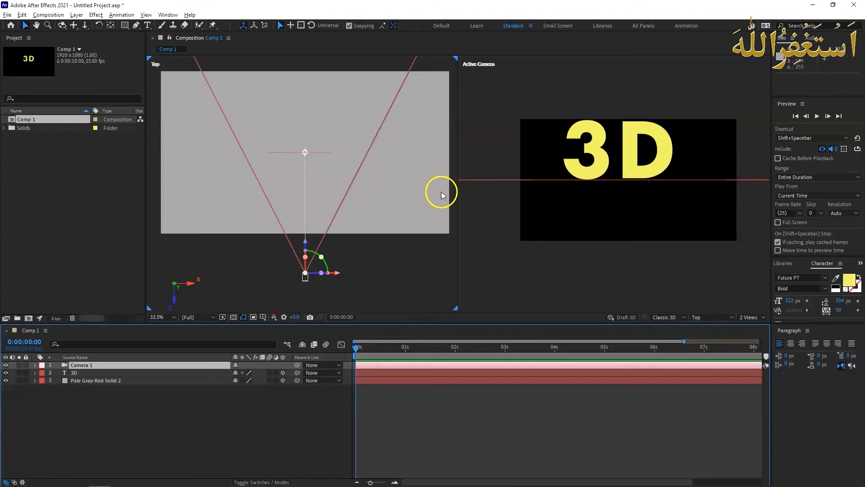
pyautogui.click(305, 153)
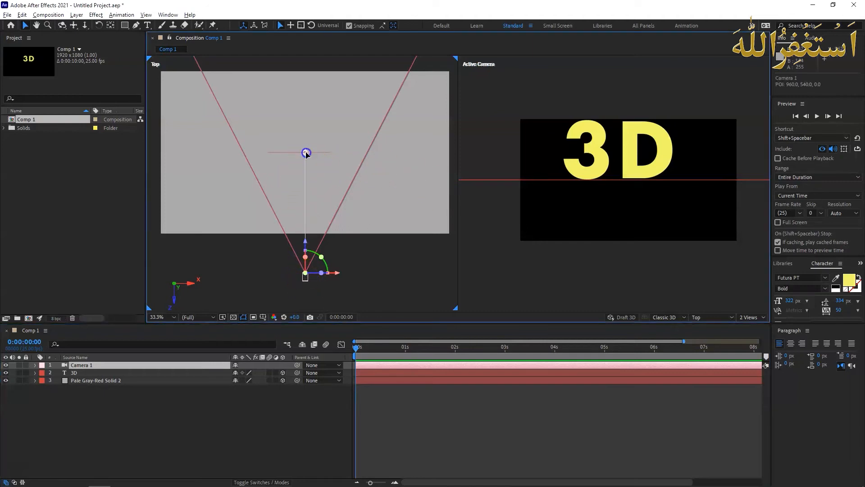
pyautogui.moveTo(319, 156)
pyautogui.mouseDown()
pyautogui.moveTo(340, 152)
pyautogui.moveTo(386, 191)
pyautogui.moveTo(338, 167)
pyautogui.moveTo(280, 160)
pyautogui.moveTo(299, 157)
pyautogui.moveTo(239, 162)
pyautogui.moveTo(192, 221)
pyautogui.moveTo(243, 180)
pyautogui.moveTo(304, 155)
pyautogui.mouseUp()
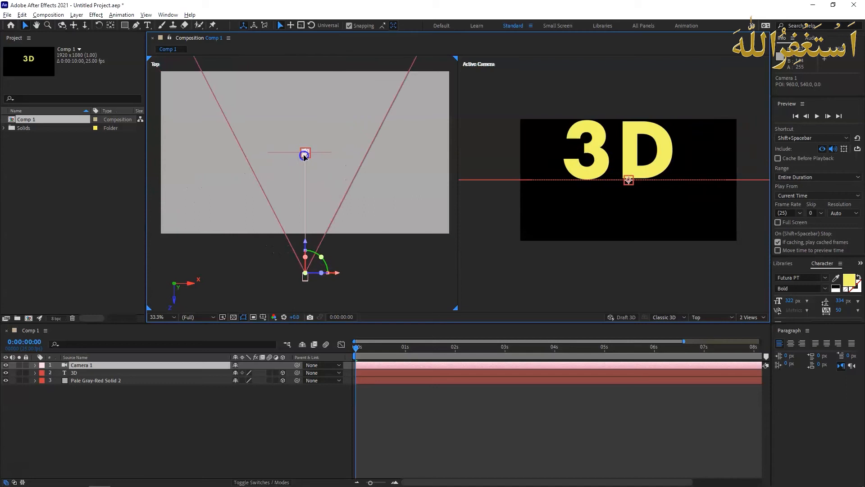
# Move Camera 1 along its X axis in the Top view to about 957, 540, -800.
pyautogui.click(307, 277)
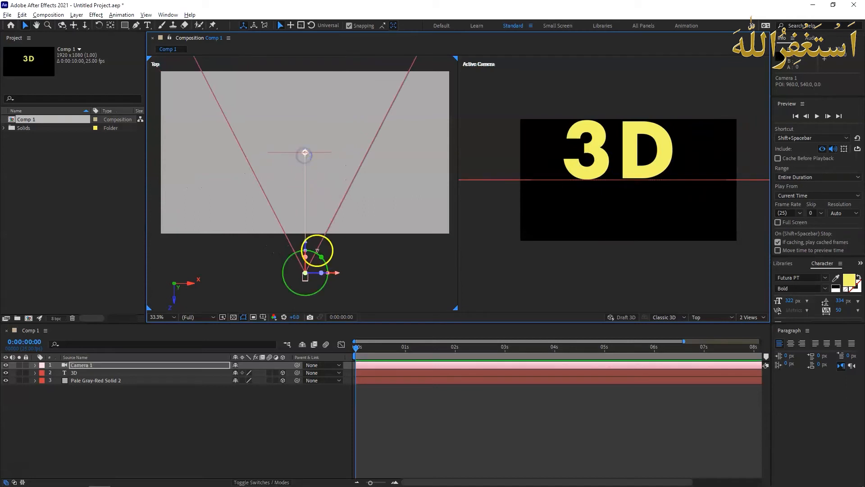
pyautogui.click(311, 278)
pyautogui.click(332, 280)
pyautogui.moveTo(336, 275); pyautogui.dragTo(312, 277)
# Create a new text layer reading "GFX KAPTURE".
pyautogui.scroll(-3, 345, 244)
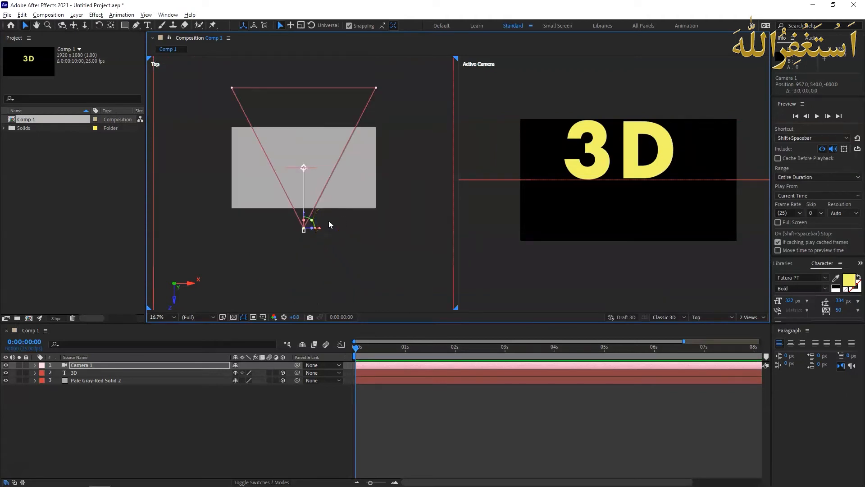
pyautogui.press(',')
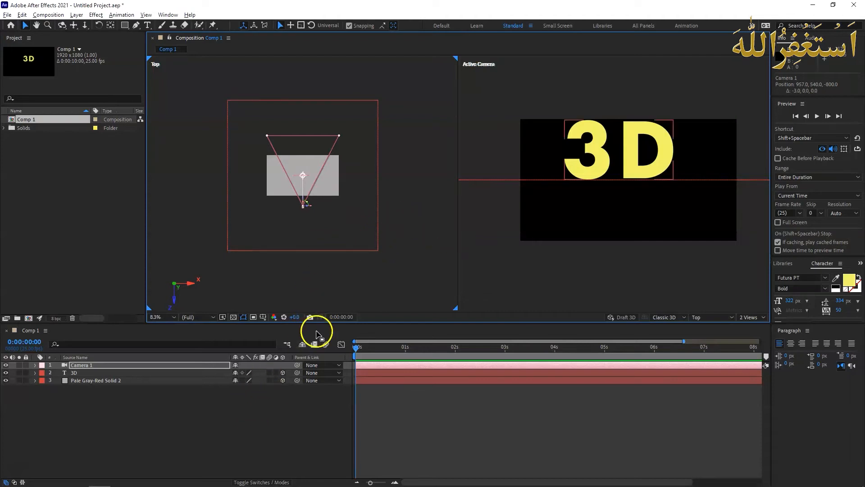
pyautogui.rightClick(85, 416)
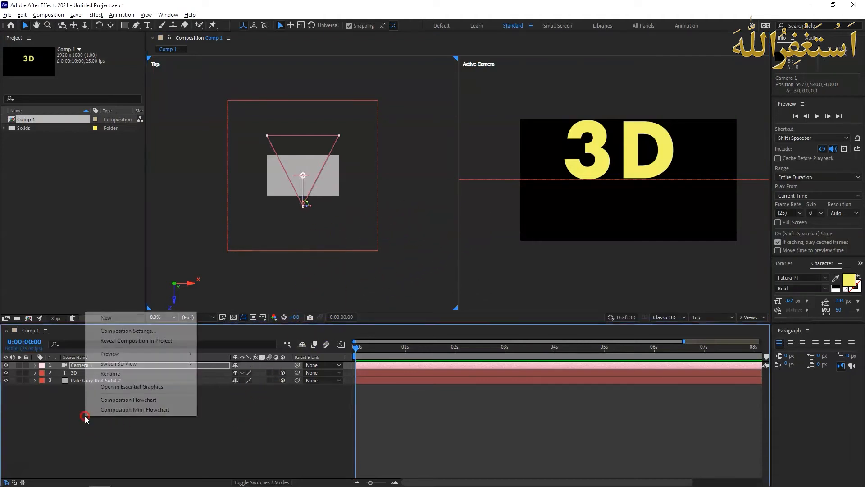
pyautogui.click(173, 310)
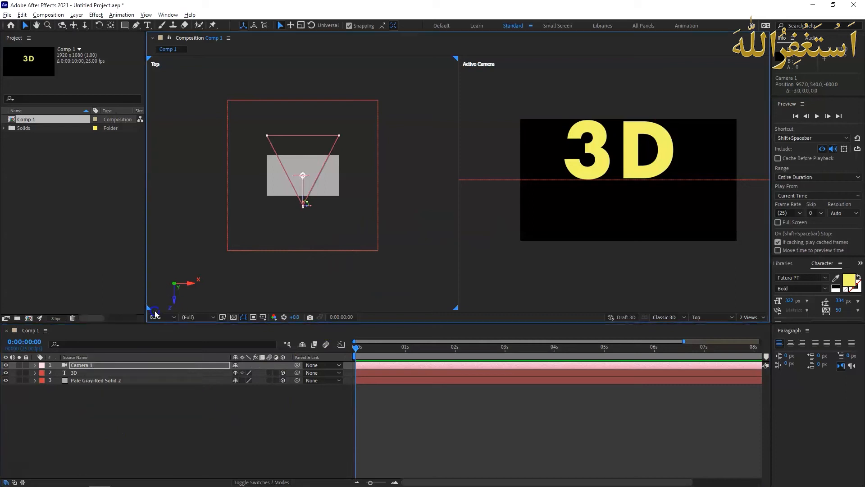
pyautogui.rightClick(144, 391)
pyautogui.moveTo(198, 309)
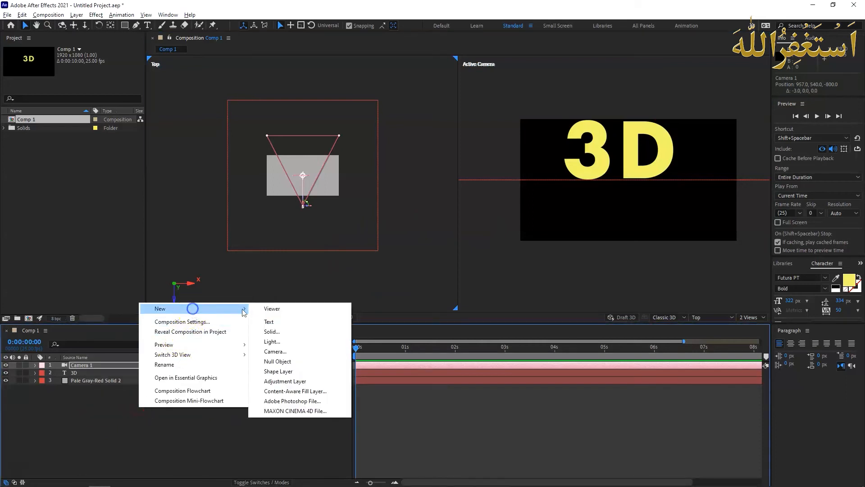
pyautogui.click(278, 322)
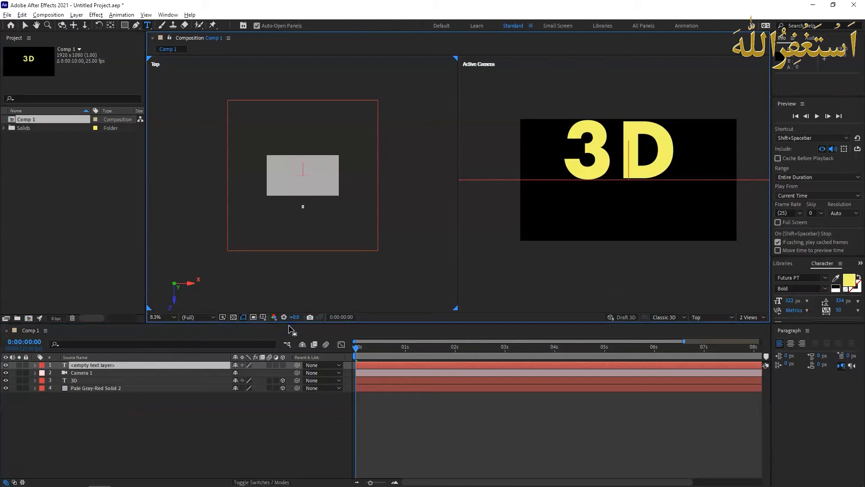
pyautogui.write('GFX KAPTURE')
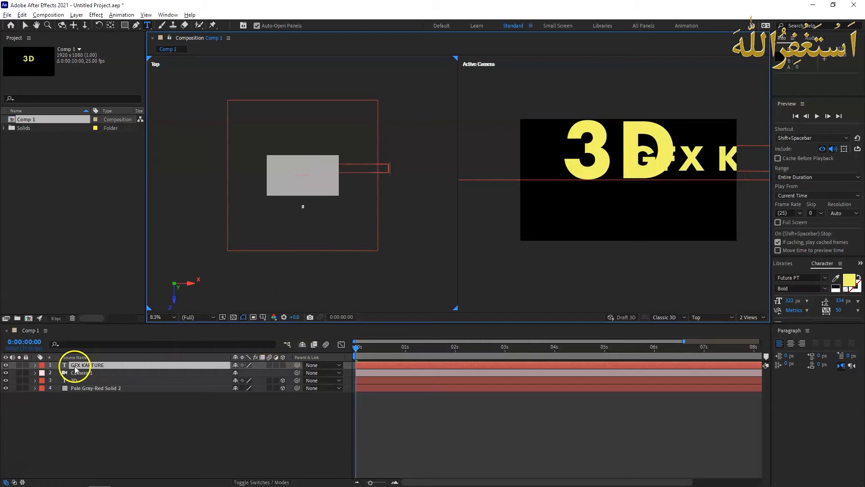
# Expand the GFX KAPTURE layer's transform properties and set its scale to 50%.
pyautogui.click(36, 365)
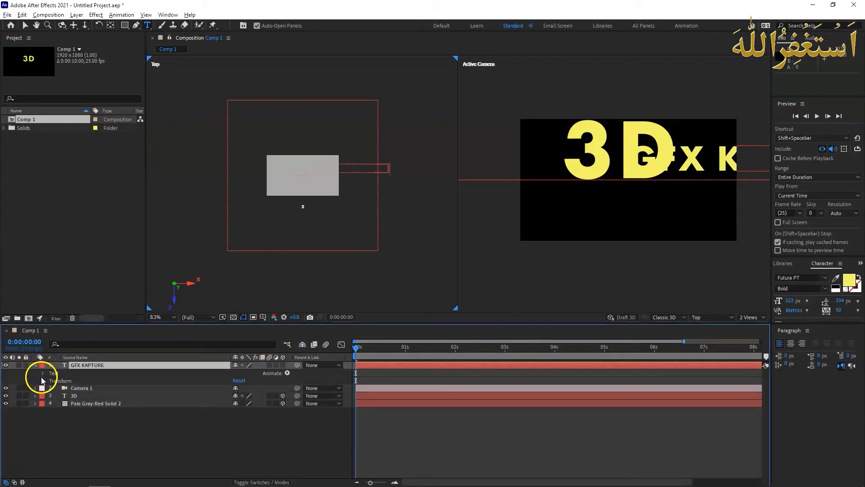
pyautogui.click(43, 381)
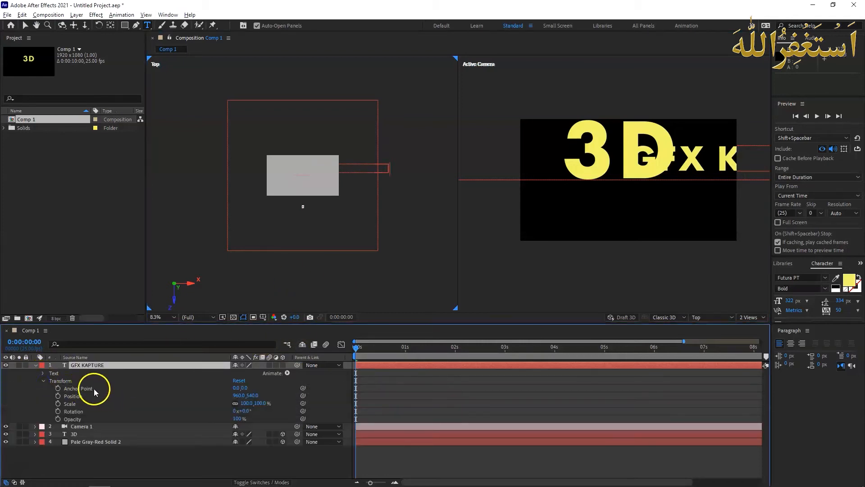
pyautogui.click(248, 403)
pyautogui.write('50')
pyautogui.press('Return')
pyautogui.press('capslock')
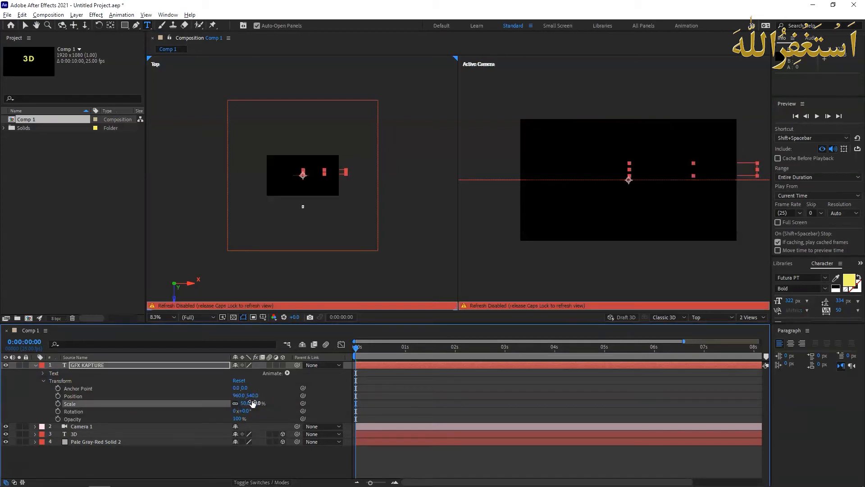
# Re-enable view refresh and change the GFX KAPTURE text colour to blue-violet, #482DF2.
pyautogui.press('capslock')
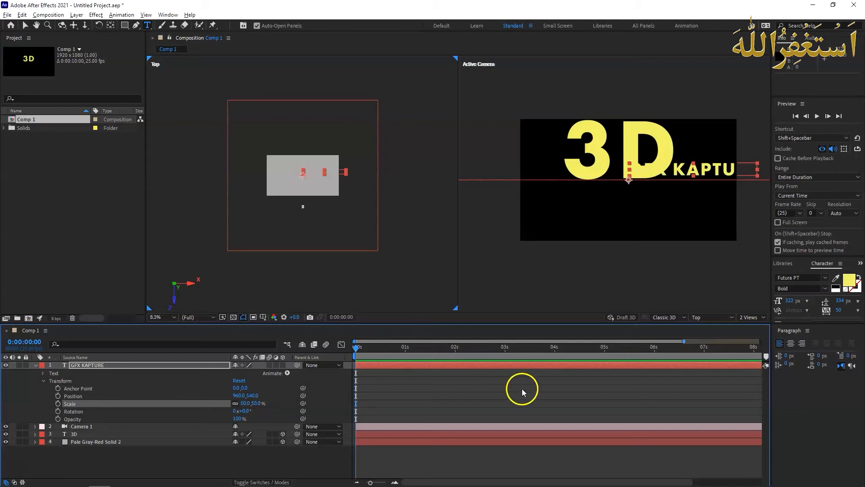
pyautogui.click(849, 280)
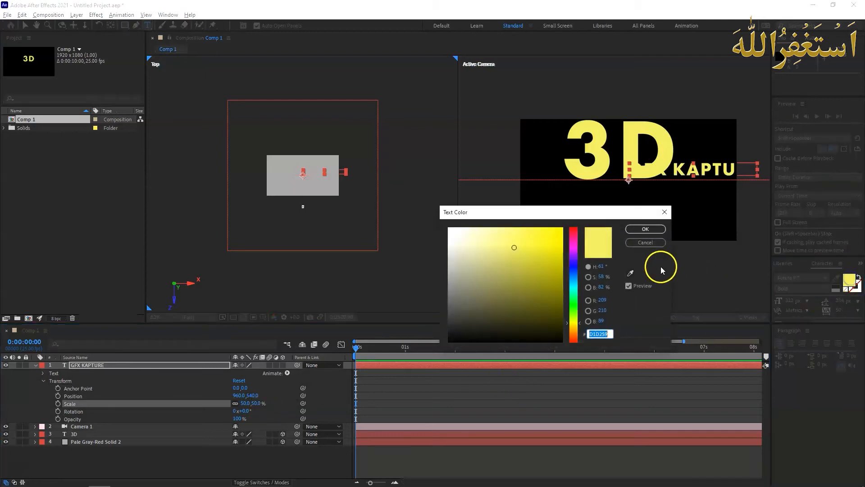
pyautogui.click(573, 263)
pyautogui.click(542, 233)
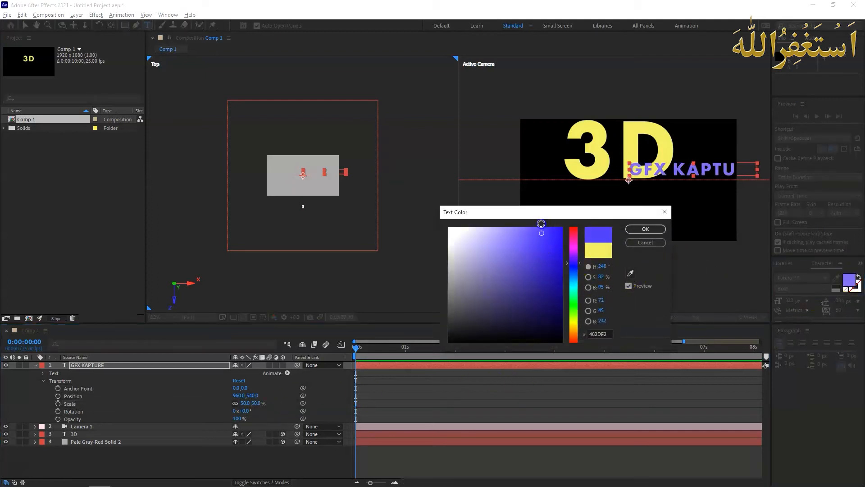
pyautogui.click(642, 229)
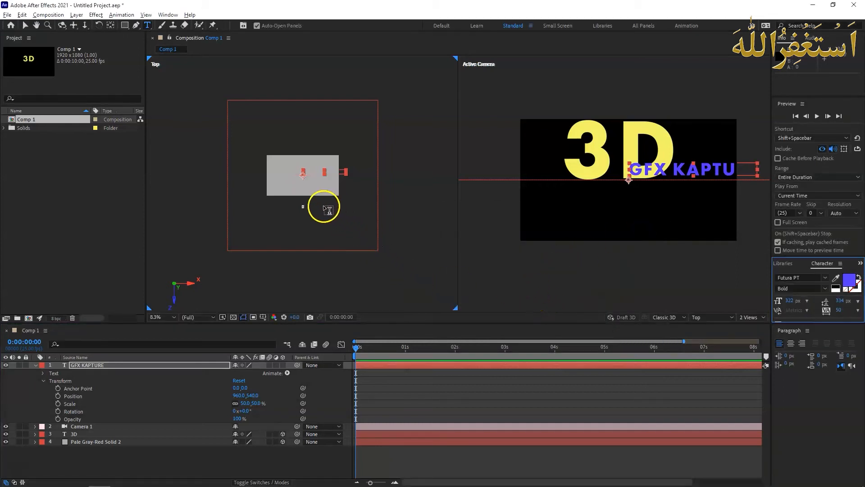
# Make the GFX KAPTURE text a 3D layer.
pyautogui.click(26, 27)
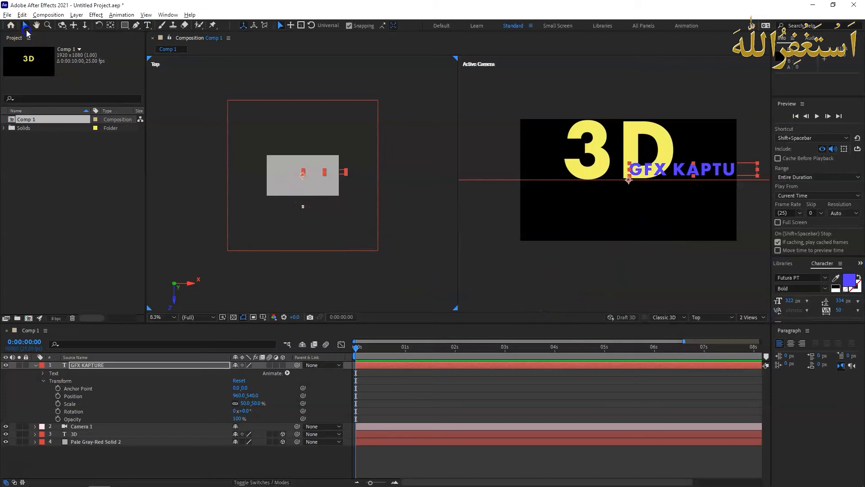
pyautogui.scroll(2, 309, 205)
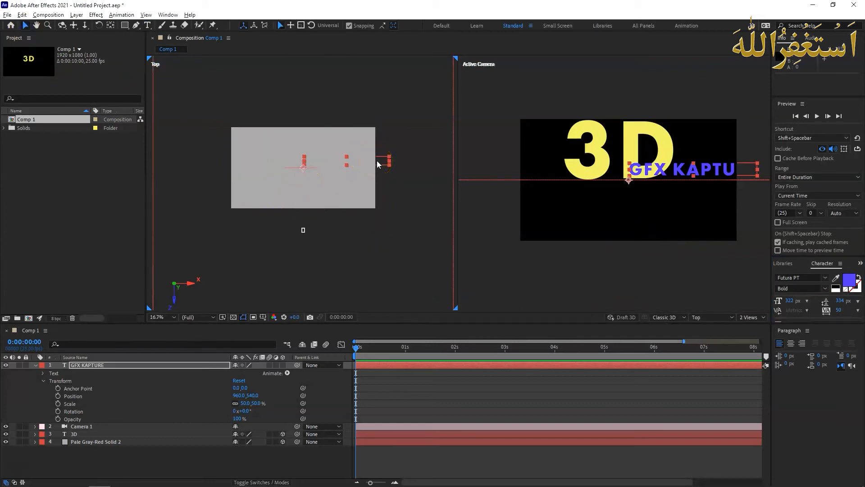
pyautogui.click(351, 161)
pyautogui.click(572, 166)
pyautogui.click(424, 175)
pyautogui.click(283, 365)
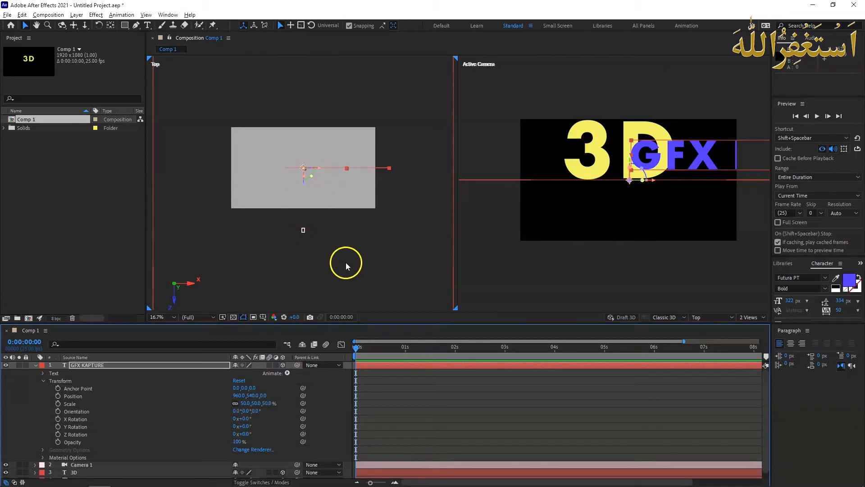
# Shift the GFX KAPTURE layer to X position 628 and set its scale to 30%.
pyautogui.moveTo(249, 395); pyautogui.dragTo(110, 407)
pyautogui.click(245, 403)
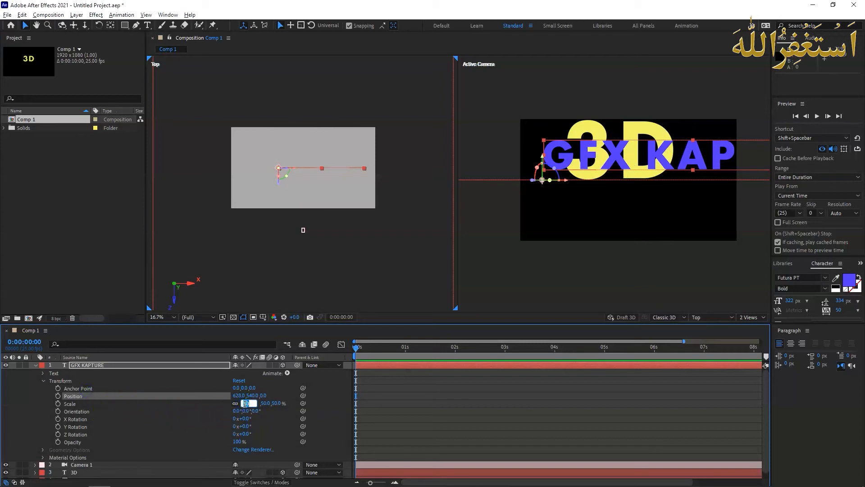
pyautogui.write('30')
pyautogui.press('Return')
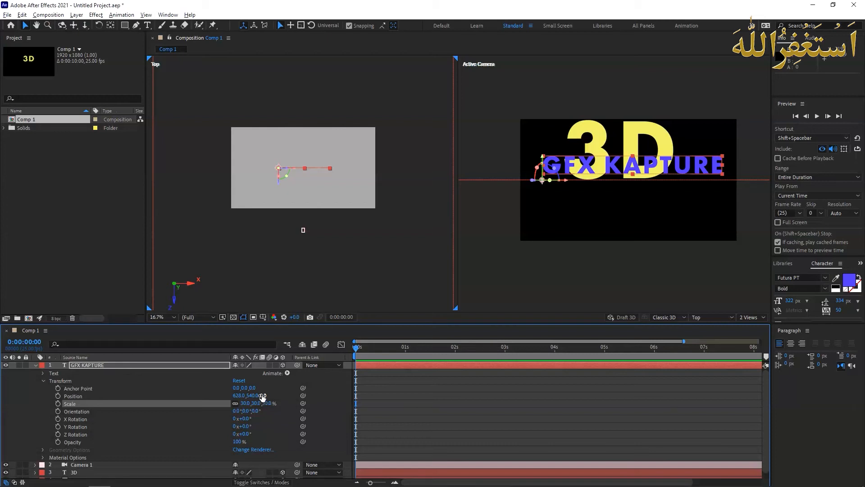
# Bring the GFX KAPTURE layer forward of the 3D text to Z position -94.
pyautogui.moveTo(263, 396); pyautogui.dragTo(220, 396)
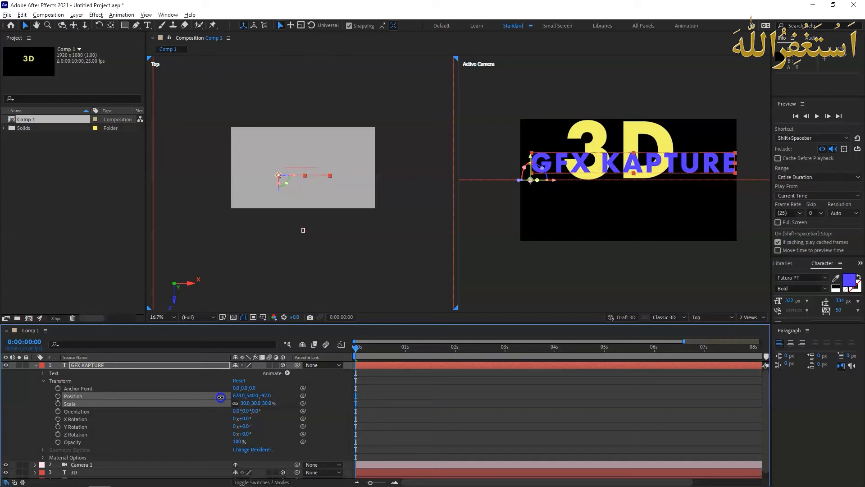
pyautogui.moveTo(220, 397); pyautogui.dragTo(247, 401)
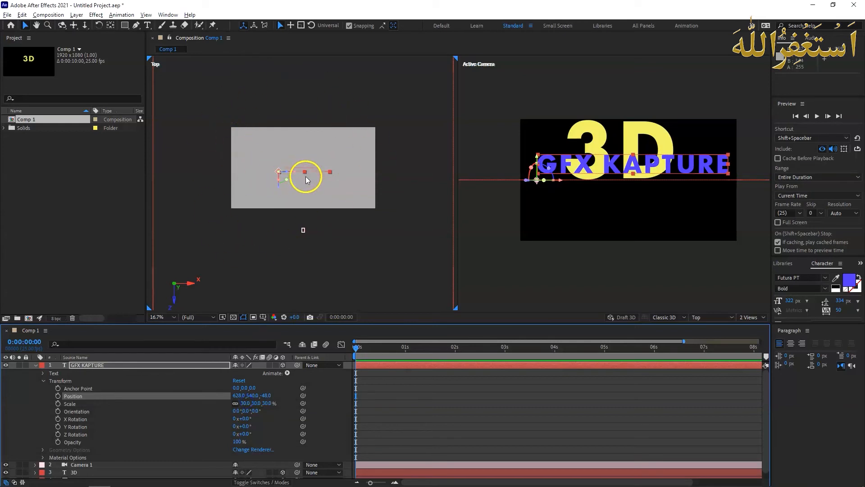
pyautogui.click(269, 395)
pyautogui.write('12')
pyautogui.press('Return')
pyautogui.moveTo(294, 393); pyautogui.dragTo(240, 394)
pyautogui.click(257, 403)
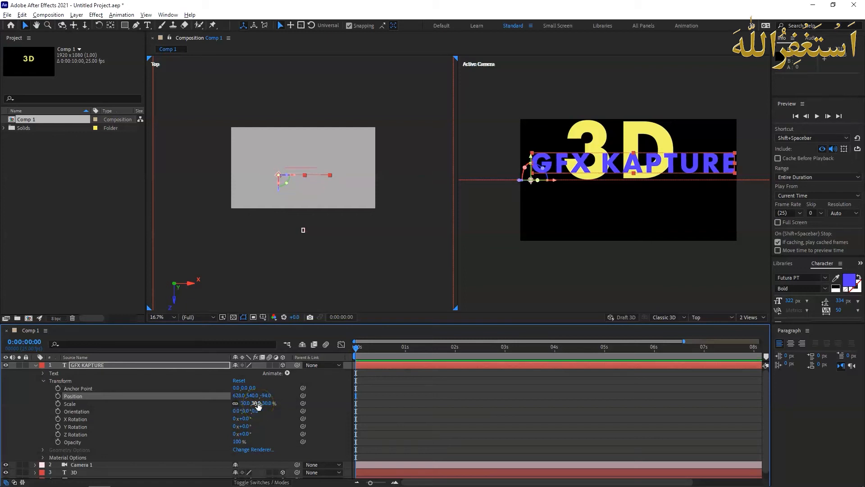
# Set the GFX KAPTURE layer's position to X 612 and Y 562, then collapse its properties.
pyautogui.click(251, 395)
pyautogui.moveTo(234, 395); pyautogui.dragTo(261, 396)
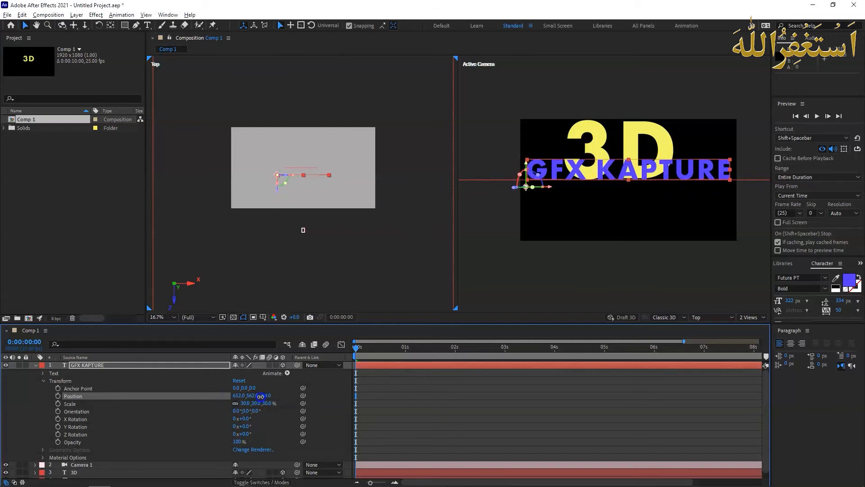
pyautogui.click(36, 365)
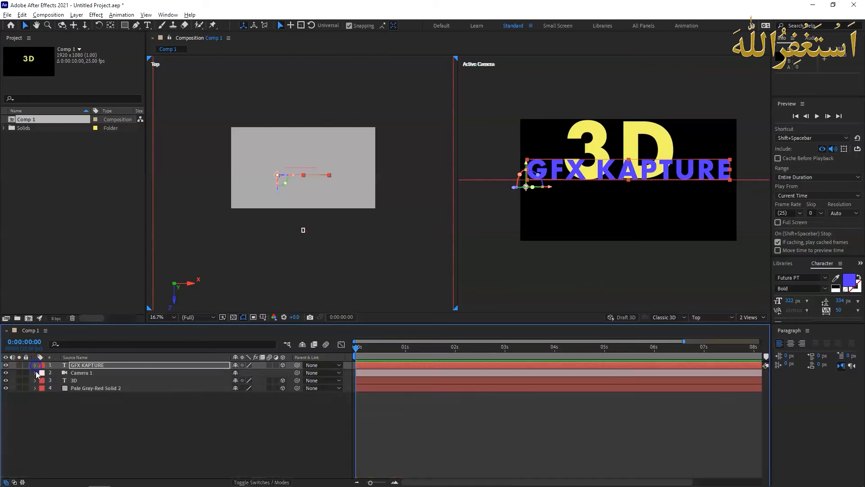
# Scale the 3D text layer to 70% and reposition it to 778, 594.5, 0.
pyautogui.click(75, 382)
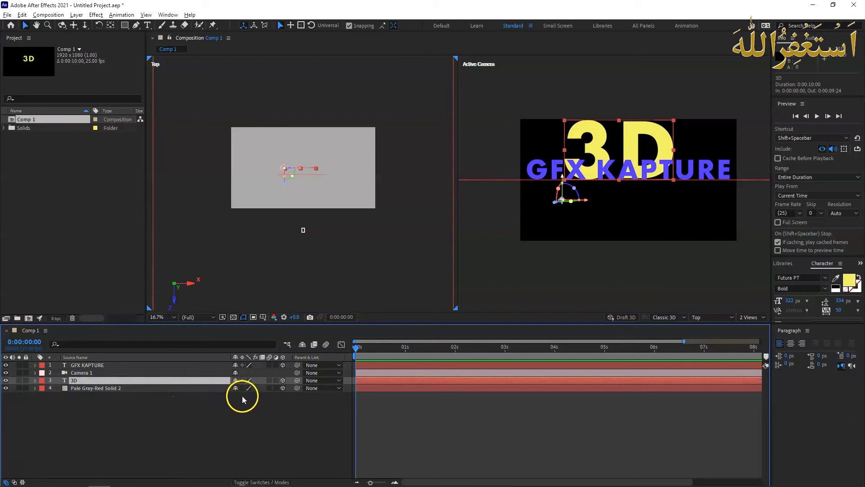
pyautogui.click(35, 381)
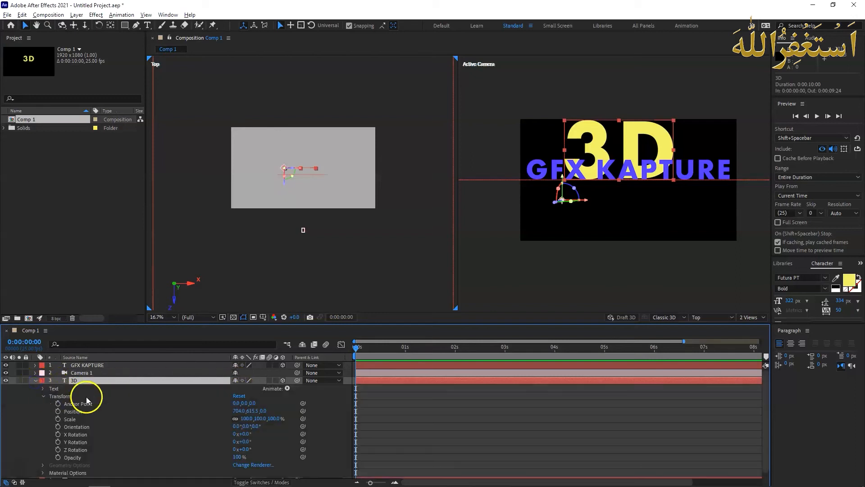
pyautogui.click(247, 417)
pyautogui.write('70')
pyautogui.press('Return')
pyautogui.moveTo(251, 411)
pyautogui.mouseDown()
pyautogui.moveTo(243, 411)
pyautogui.moveTo(280, 411)
pyautogui.moveTo(269, 411)
pyautogui.mouseUp()
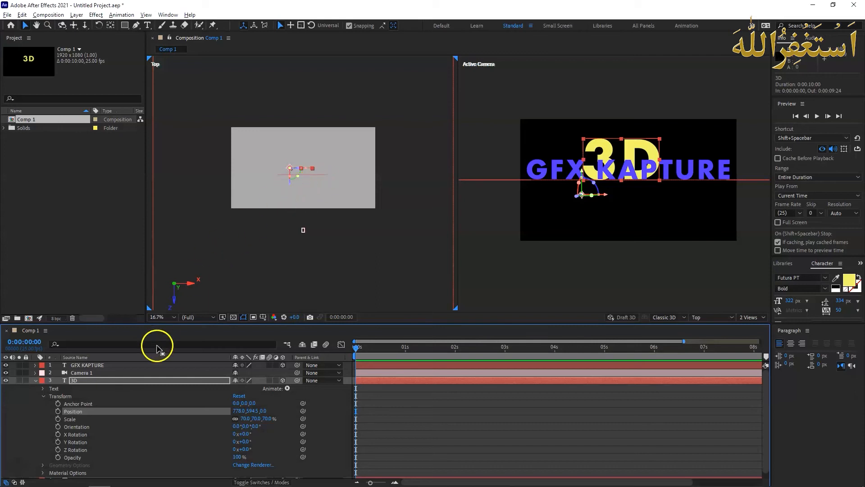
pyautogui.click(36, 380)
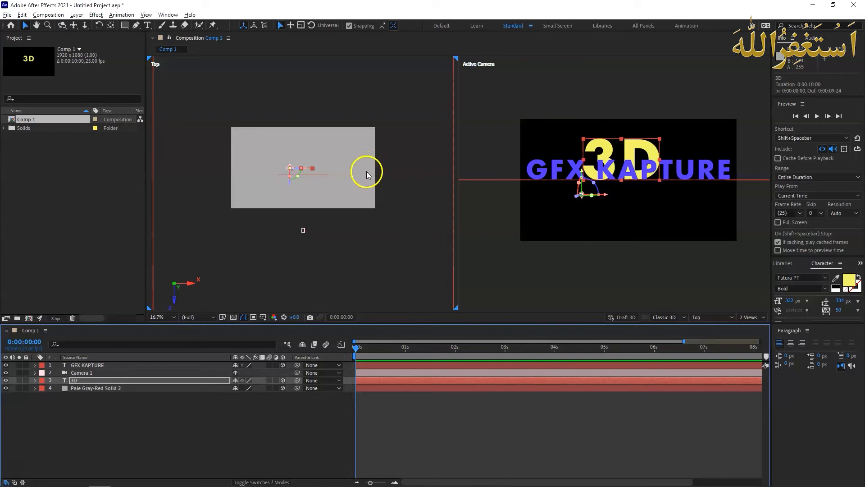
# Pull Camera 1 back from the text in the Top view to about 960, 540, -1058.
pyautogui.click(303, 231)
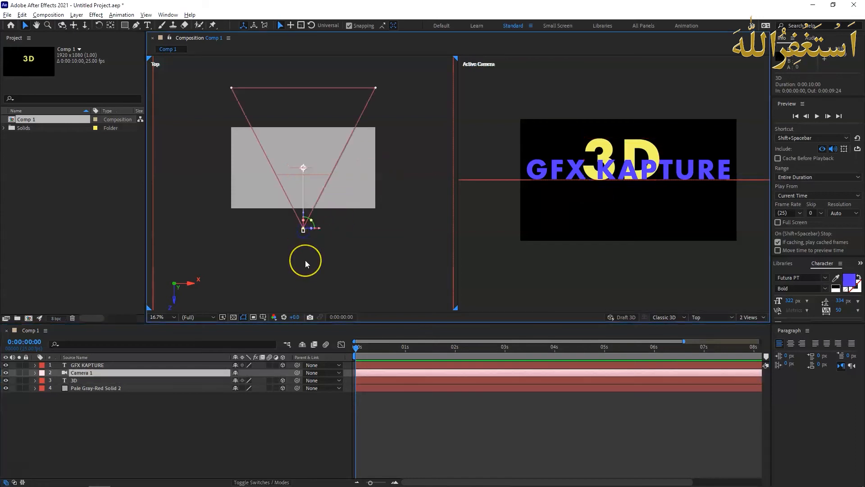
pyautogui.click(304, 231)
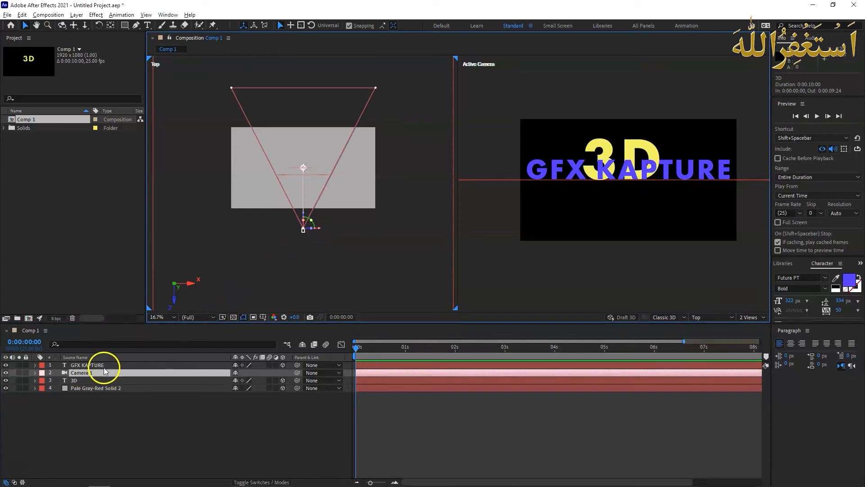
pyautogui.click(90, 372)
pyautogui.click(356, 232)
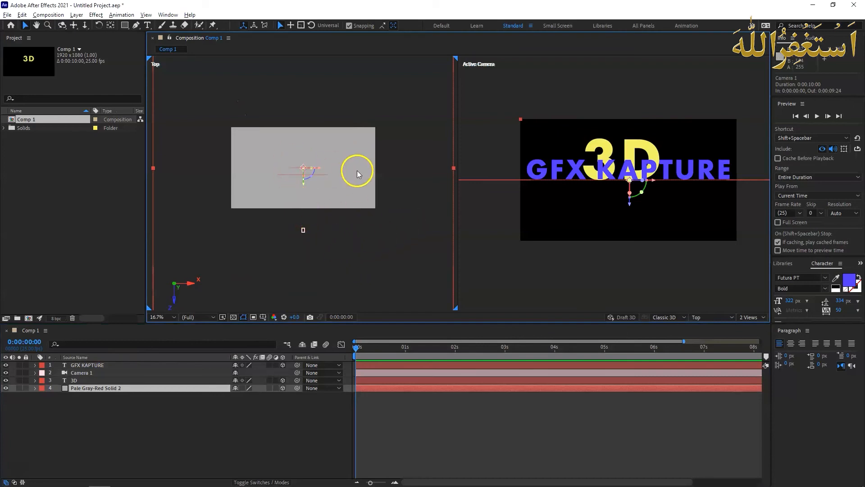
pyautogui.click(303, 230)
pyautogui.moveTo(303, 231); pyautogui.dragTo(304, 248)
pyautogui.click(346, 260)
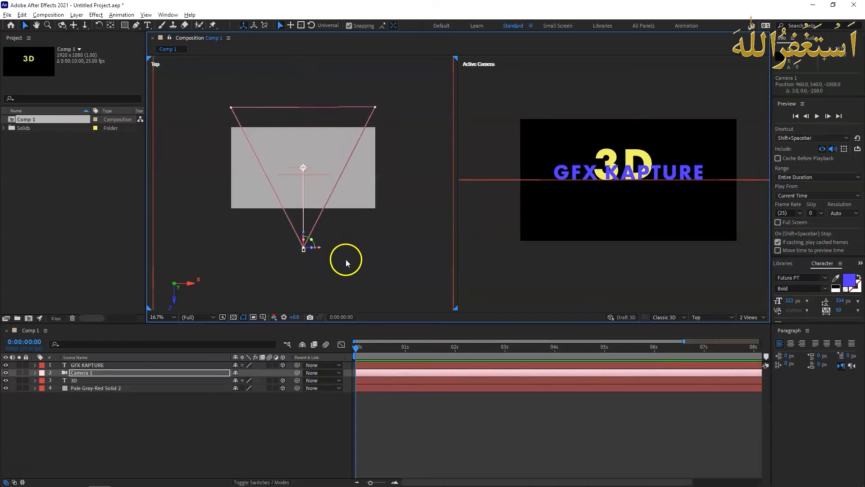
pyautogui.click(358, 250)
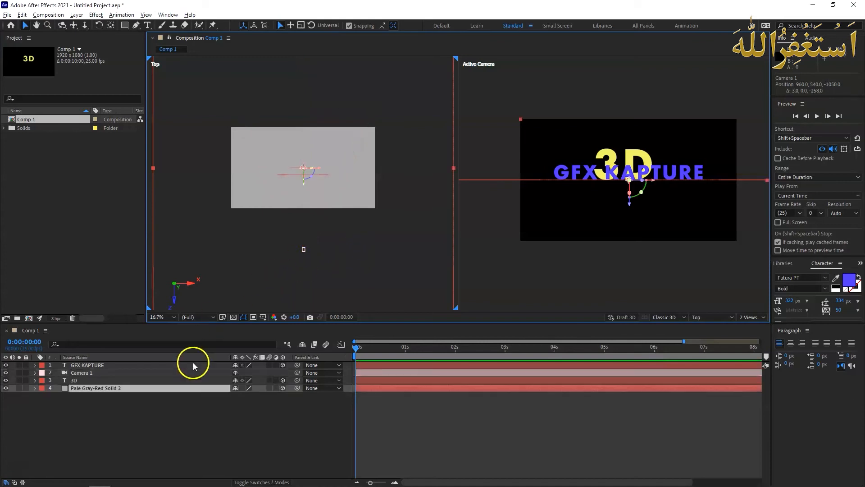
# Start keyframing Camera 1's Position at 0 seconds, and at 2 seconds move it beside the text to 2514, 540, 0.
pyautogui.click(35, 373)
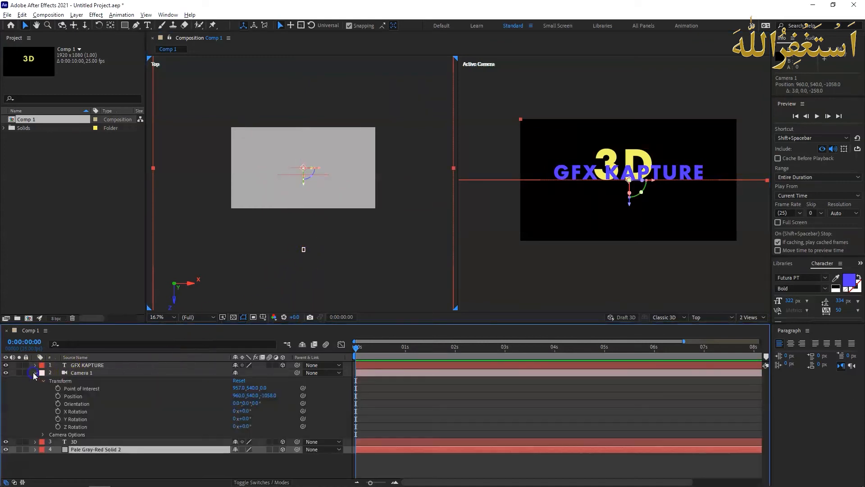
pyautogui.click(58, 396)
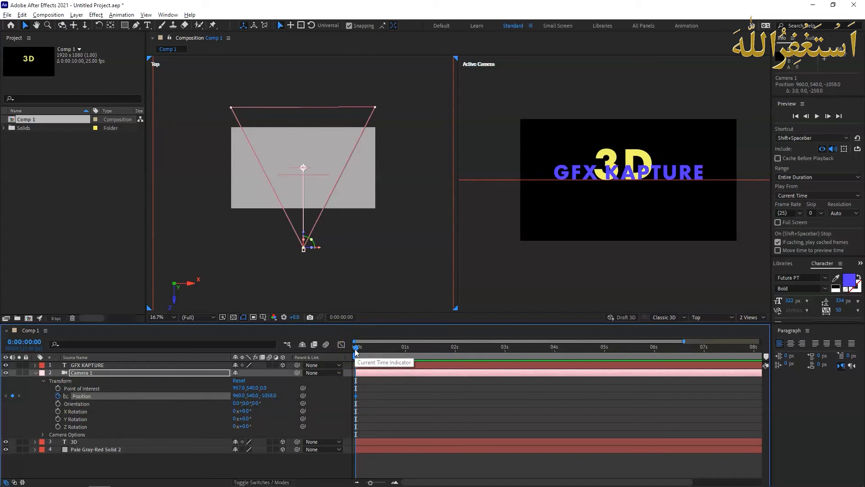
pyautogui.moveTo(355, 351); pyautogui.dragTo(455, 351)
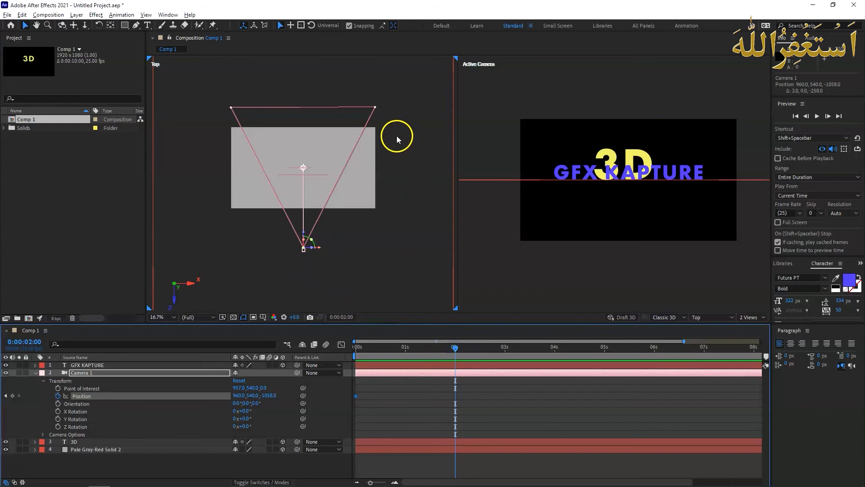
pyautogui.click(303, 248)
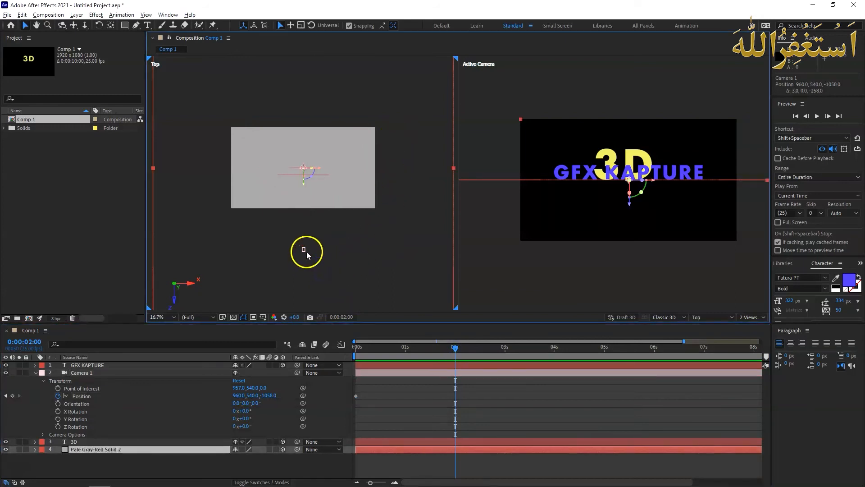
pyautogui.click(359, 253)
pyautogui.moveTo(304, 251); pyautogui.dragTo(420, 178)
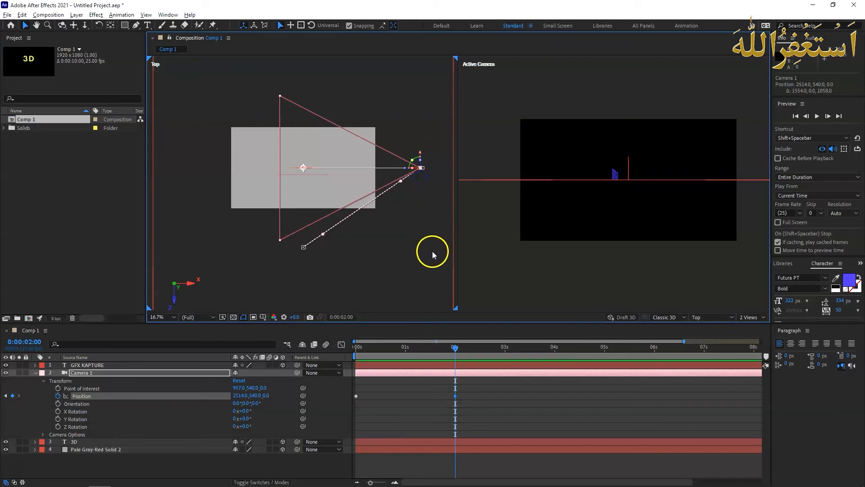
# Retime Camera 1's second Position keyframe to 0:00:00:24.
pyautogui.click(461, 398)
pyautogui.click(440, 398)
pyautogui.moveTo(455, 396); pyautogui.dragTo(403, 399)
pyautogui.click(400, 346)
pyautogui.click(402, 396)
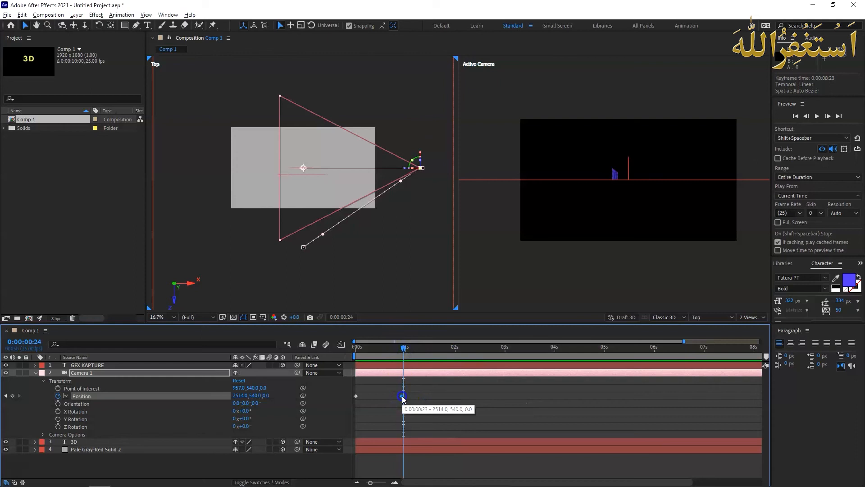
pyautogui.click(403, 192)
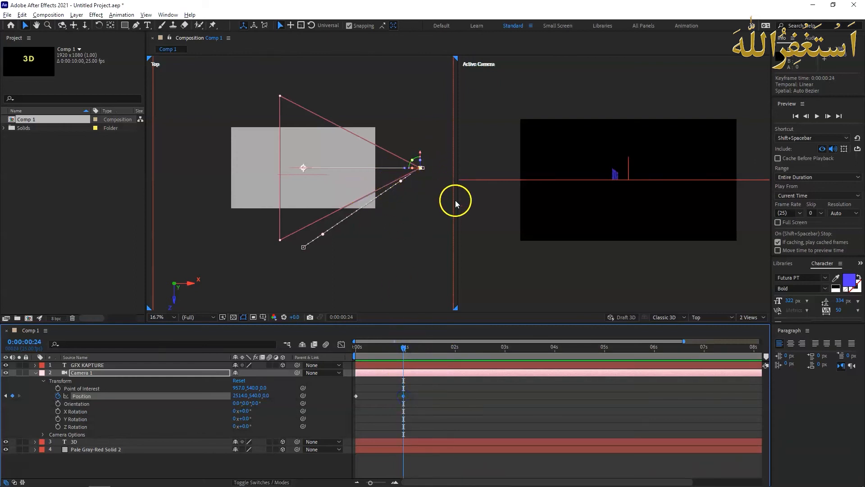
# At 2 seconds, move Camera 1 behind the text in the Top view to about 960, 540, 1284.
pyautogui.moveTo(402, 349); pyautogui.dragTo(457, 349)
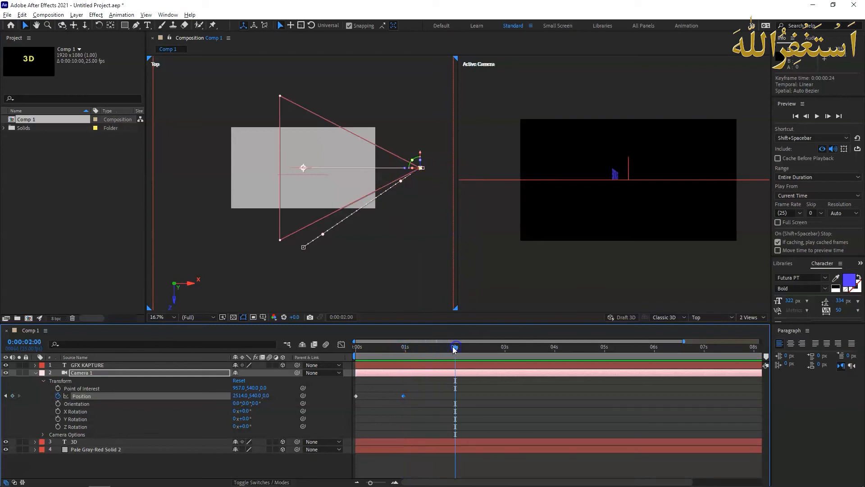
pyautogui.click(431, 191)
pyautogui.click(423, 171)
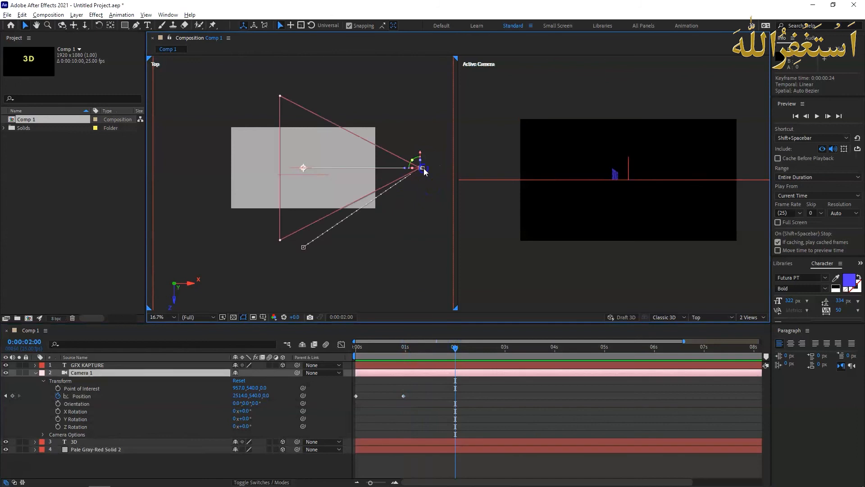
pyautogui.moveTo(424, 171); pyautogui.dragTo(310, 73)
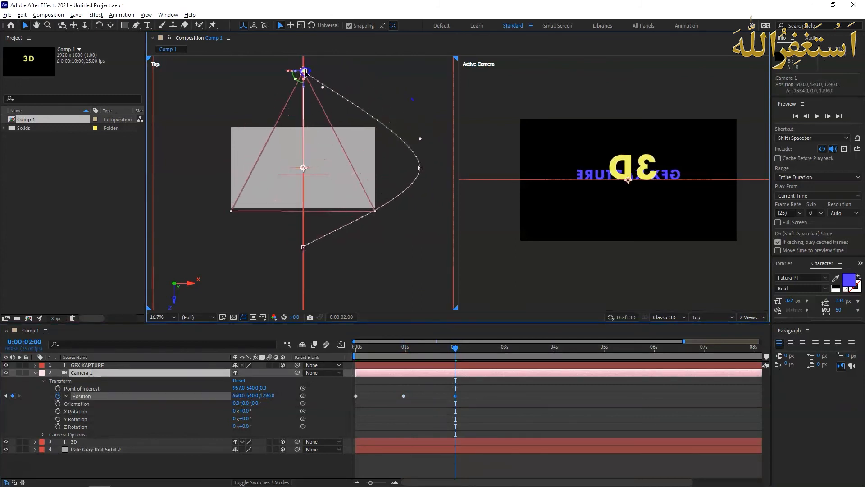
pyautogui.moveTo(301, 72); pyautogui.dragTo(301, 72)
# At 3 seconds, move Camera 1 to the opposite side of the text at about -912, 540, 0.
pyautogui.moveTo(473, 348); pyautogui.dragTo(507, 348)
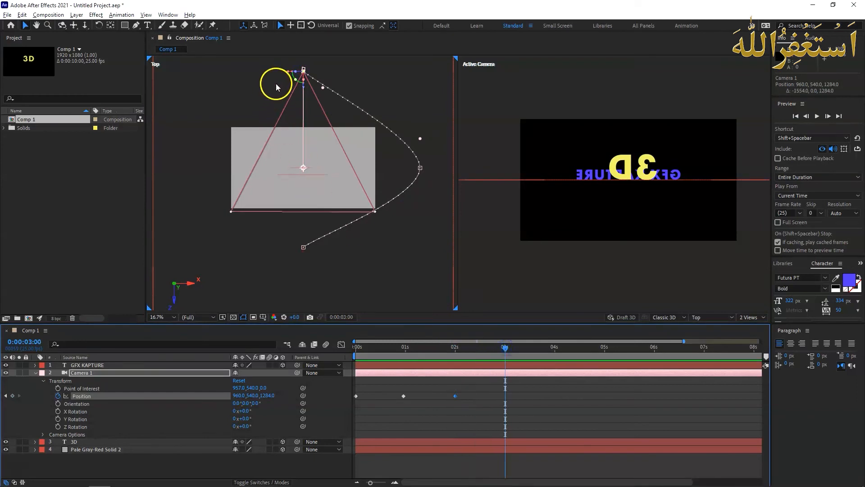
pyautogui.click(305, 70)
pyautogui.moveTo(304, 71); pyautogui.dragTo(163, 167)
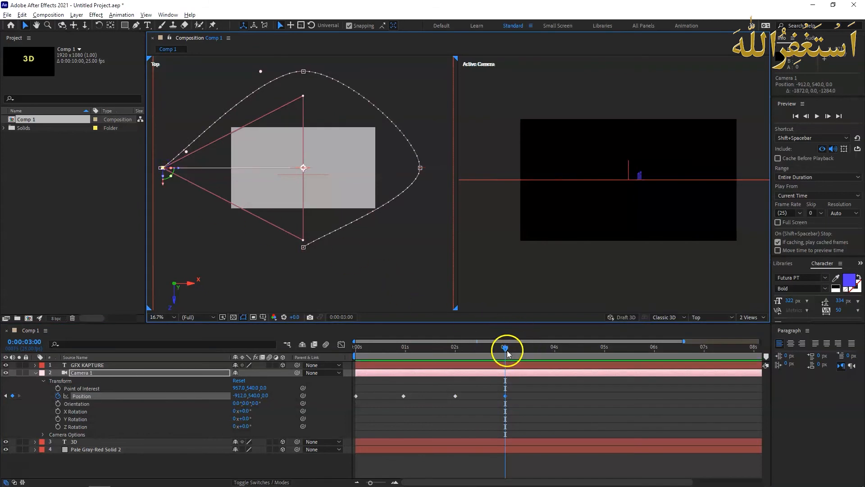
# At 4 seconds, move Camera 1 back in front of the text in the Top view to about 960, 540, -1032.
pyautogui.moveTo(526, 350); pyautogui.dragTo(554, 350)
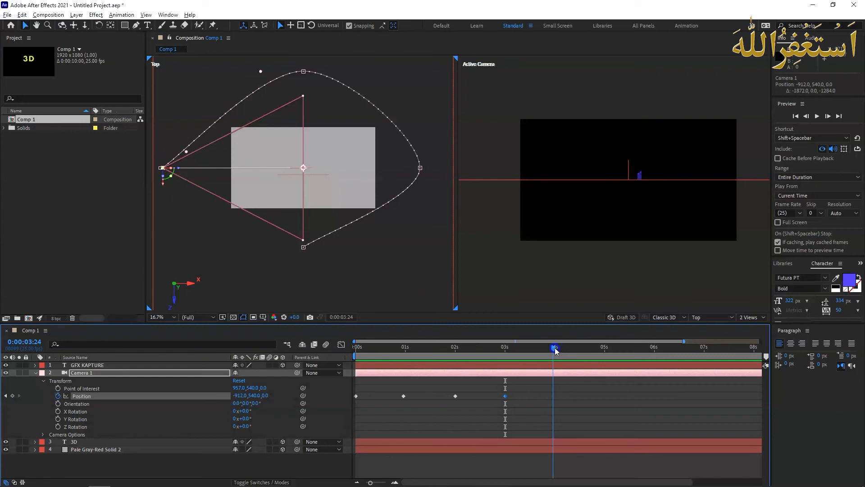
pyautogui.click(555, 348)
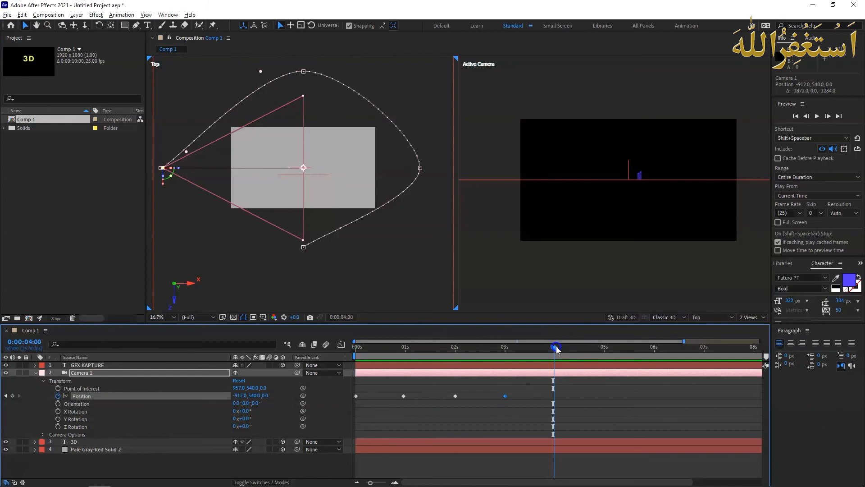
pyautogui.click(180, 195)
pyautogui.moveTo(162, 170); pyautogui.dragTo(298, 246)
pyautogui.click(301, 242)
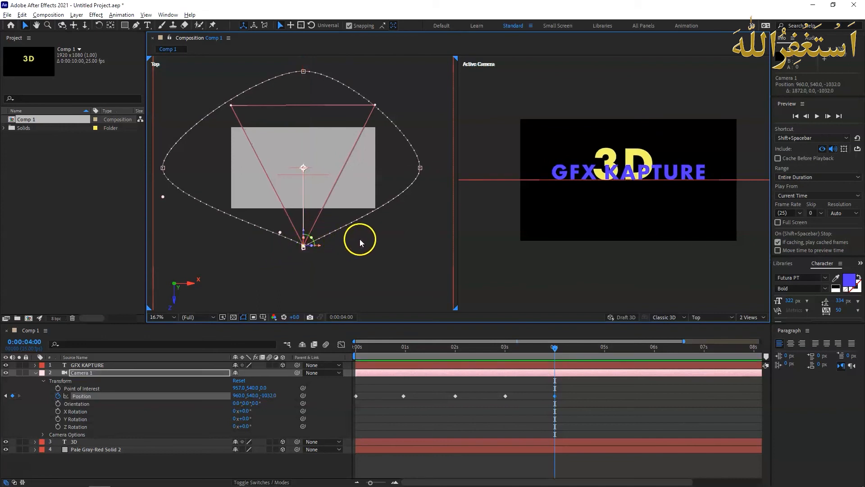
# Shift Camera 1's 3-second path point slightly inward in the Top view and lengthen its handles to round the curve.
pyautogui.click(217, 261)
pyautogui.moveTo(163, 168); pyautogui.dragTo(176, 249)
pyautogui.moveTo(176, 139); pyautogui.dragTo(178, 95)
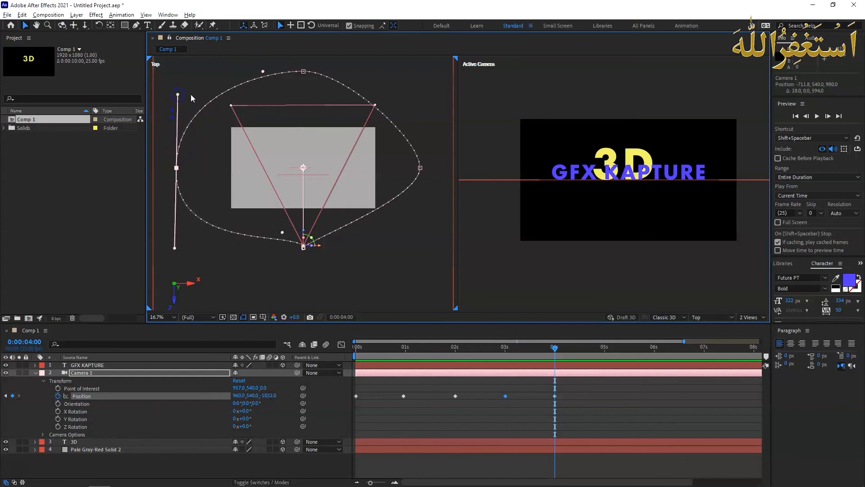
# Lengthen the path handles of Camera 1's 2-second keyframe horizontally and its 0:00:00:24 keyframe vertically to round the orbit.
pyautogui.moveTo(262, 71); pyautogui.dragTo(214, 71)
pyautogui.moveTo(299, 72); pyautogui.dragTo(388, 75)
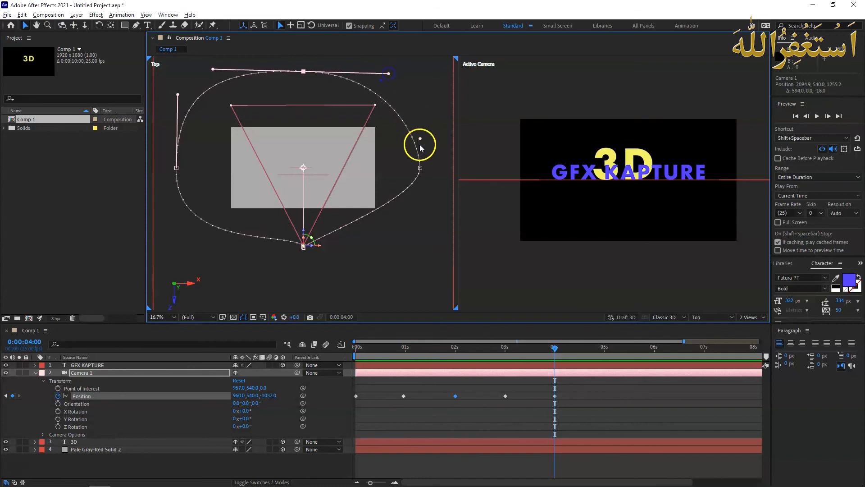
pyautogui.moveTo(420, 138); pyautogui.dragTo(419, 114)
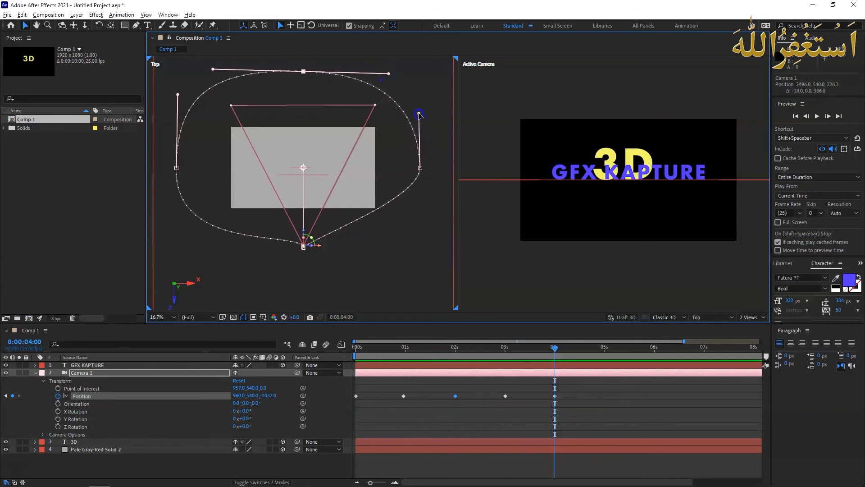
pyautogui.click(419, 167)
pyautogui.moveTo(421, 197); pyautogui.dragTo(419, 228)
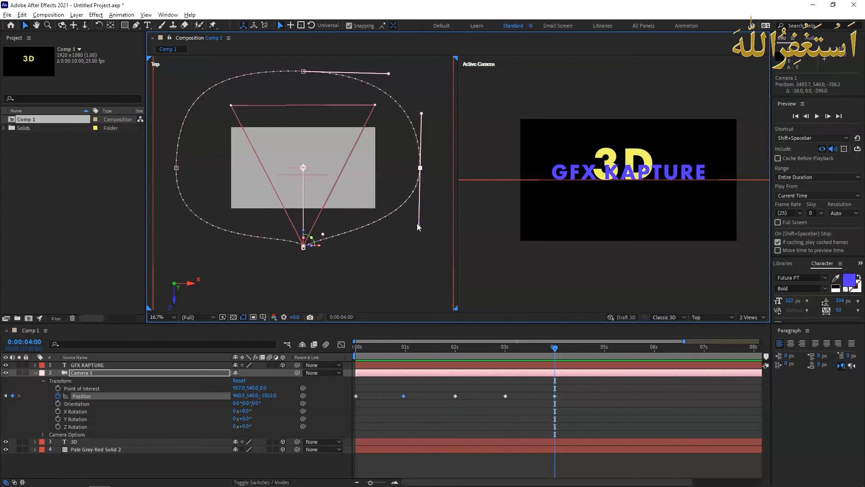
# Level the path handles at Camera 1's first and last keyframes in front of the text, extending the starting one to smooth the orbit.
pyautogui.click(332, 237)
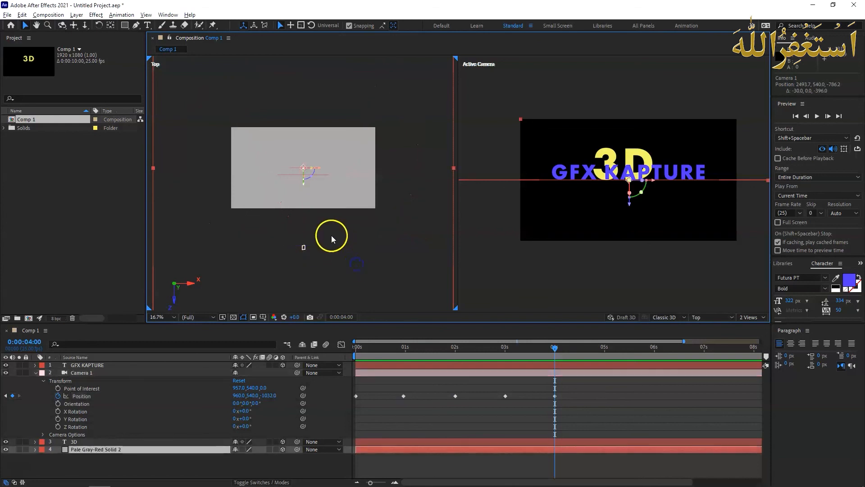
pyautogui.click(305, 246)
pyautogui.moveTo(283, 233)
pyautogui.mouseDown()
pyautogui.moveTo(246, 243)
pyautogui.moveTo(277, 247)
pyautogui.mouseUp()
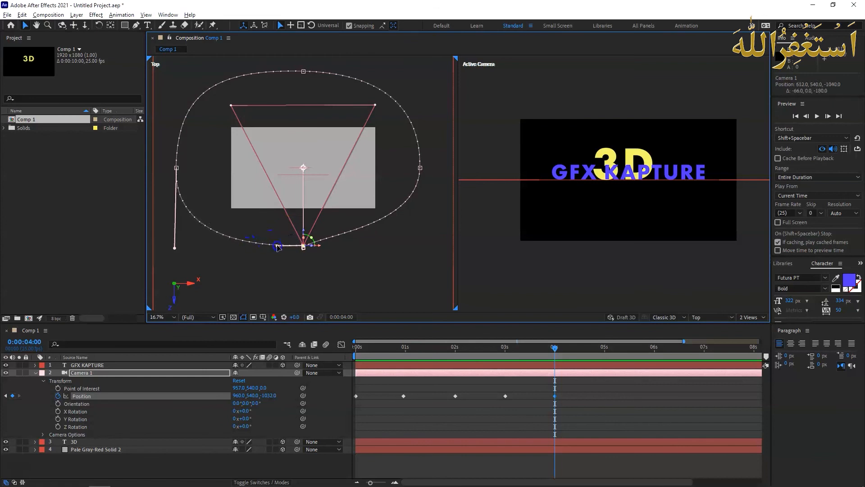
pyautogui.click(332, 238)
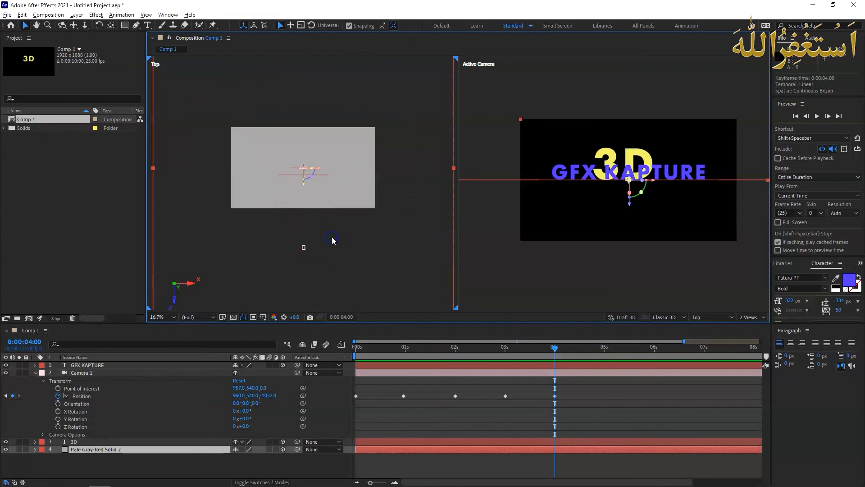
pyautogui.click(304, 245)
pyautogui.click(420, 168)
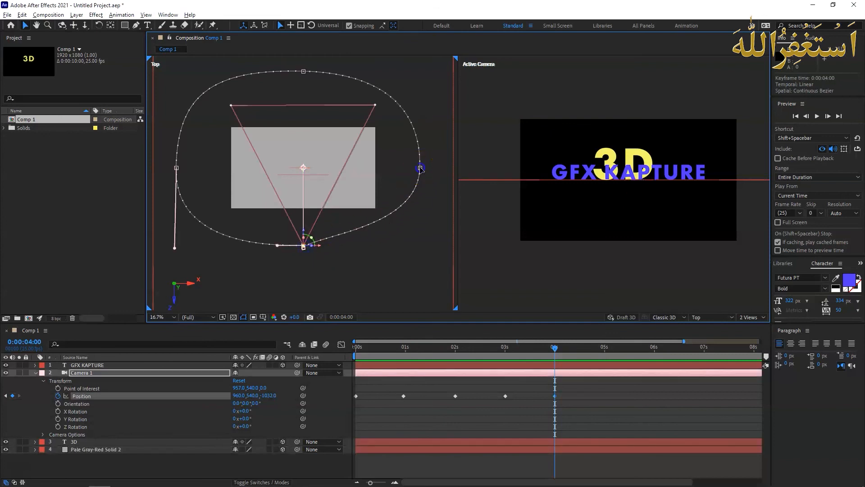
pyautogui.moveTo(324, 234); pyautogui.dragTo(365, 247)
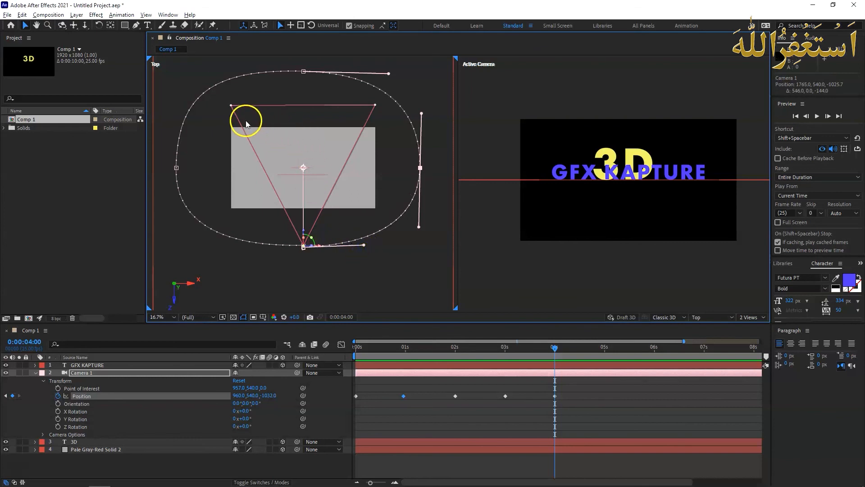
# Move Camera 1's 3-second path point inward to about -630, 540, 0 and fine-tune the adjacent handle of the 2-second keyframe.
pyautogui.moveTo(177, 169); pyautogui.dragTo(184, 174)
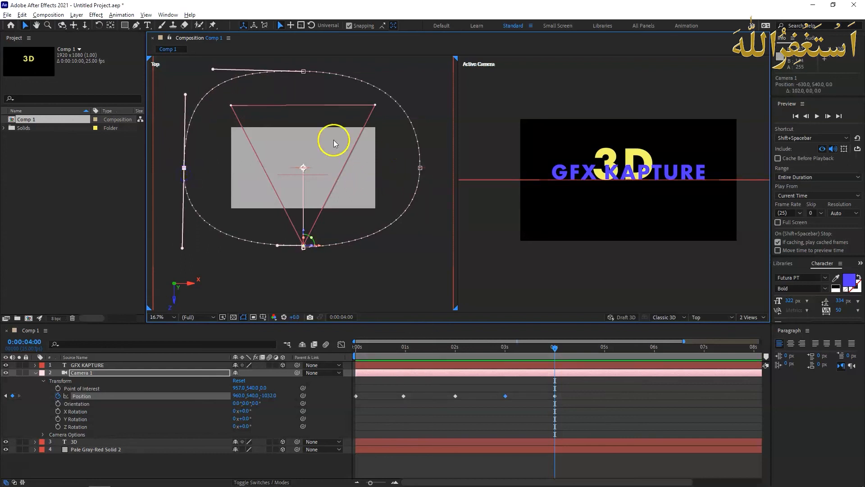
pyautogui.moveTo(213, 69); pyautogui.dragTo(214, 74)
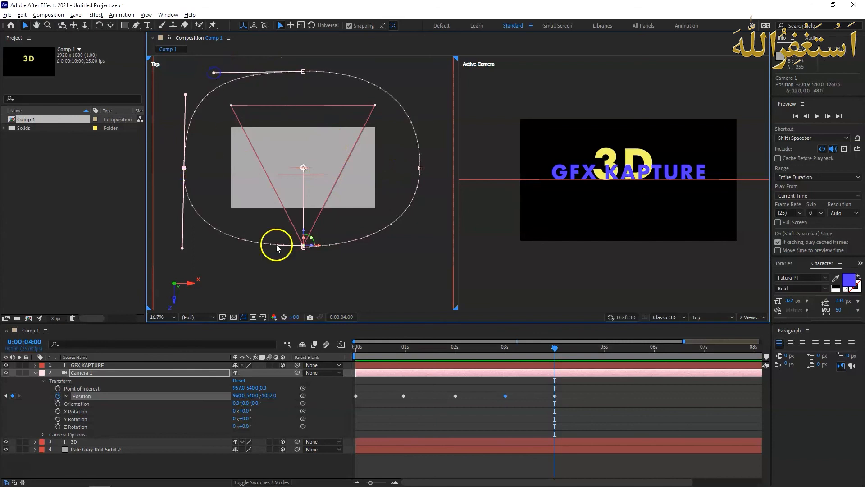
# Preview the camera orbit from 0 seconds in the Active Camera view to past the last keyframe.
pyautogui.moveTo(555, 348); pyautogui.dragTo(330, 350)
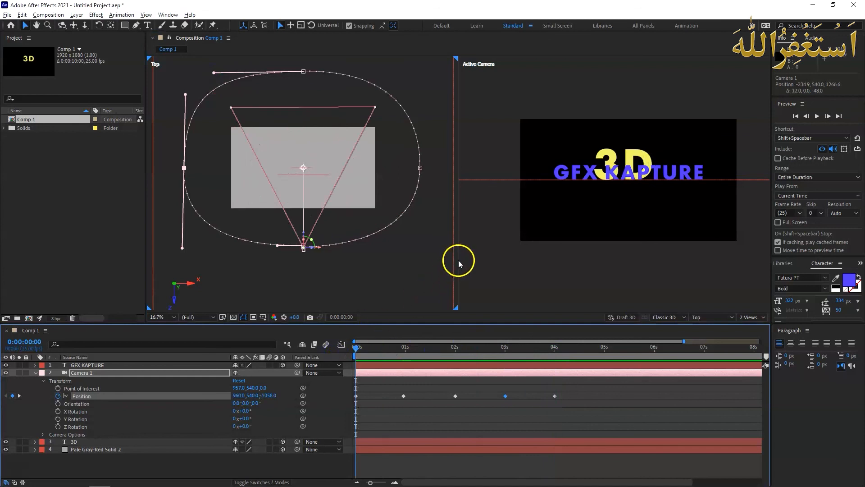
pyautogui.press(',')
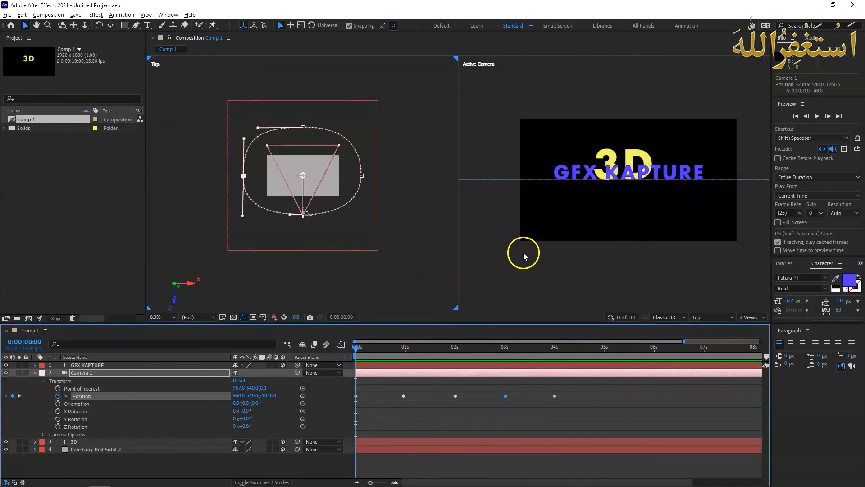
pyautogui.press('space')
pyautogui.press('space')
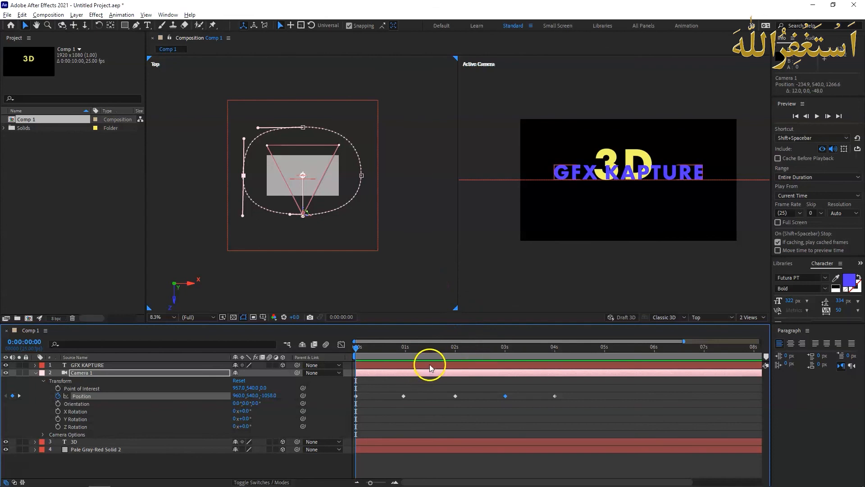
pyautogui.click(501, 271)
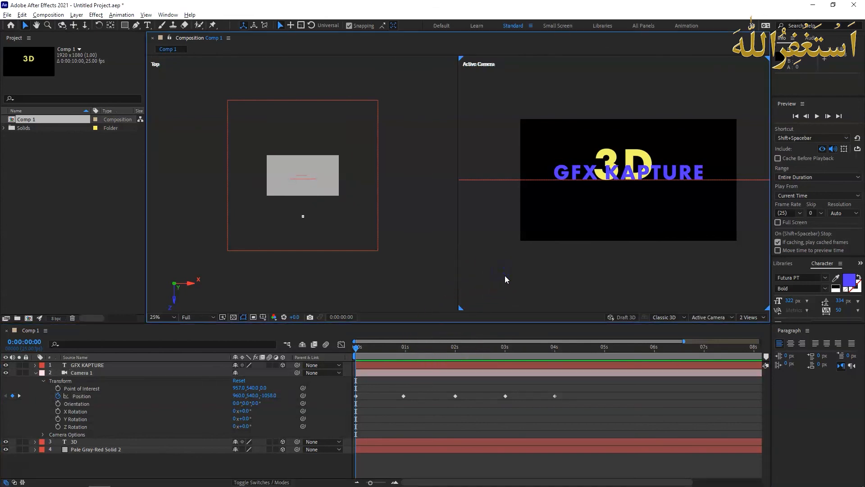
pyautogui.press('space')
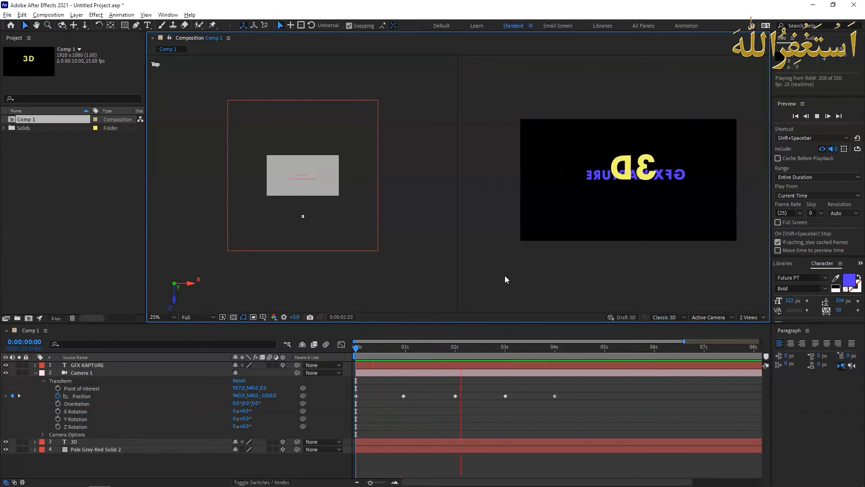
pyautogui.click(514, 281)
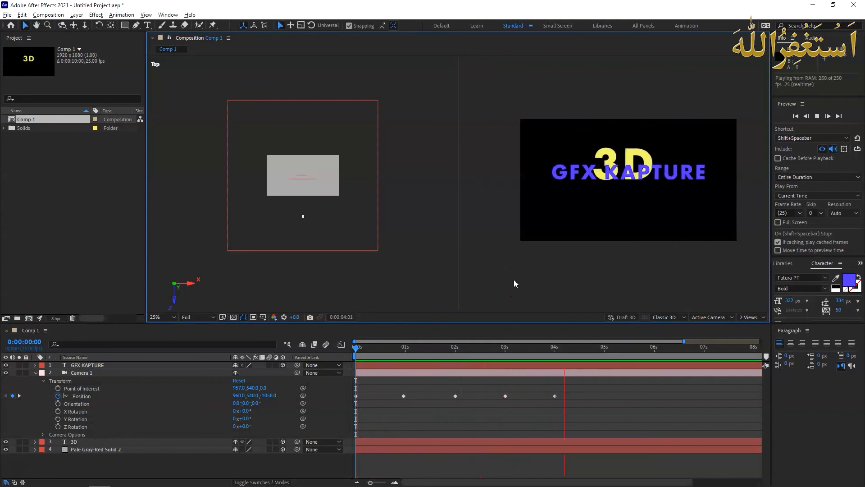
pyautogui.press('space')
pyautogui.click(535, 314)
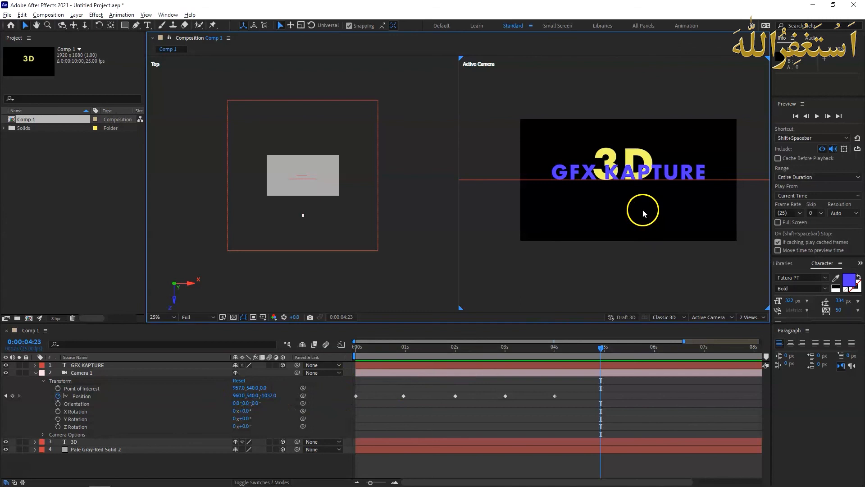
# Move the GFX KAPTURE text layer forward toward the camera, setting its Z position to -299.
pyautogui.click(35, 372)
pyautogui.click(35, 366)
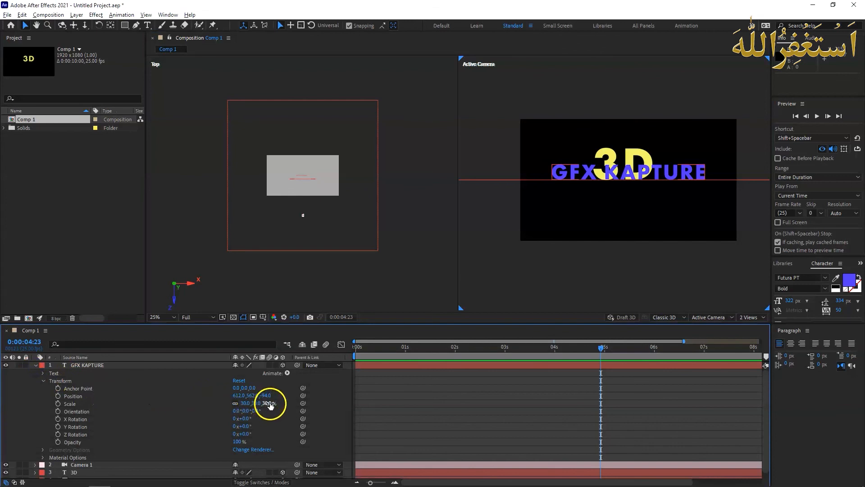
pyautogui.click(224, 395)
pyautogui.moveTo(198, 389); pyautogui.dragTo(170, 391)
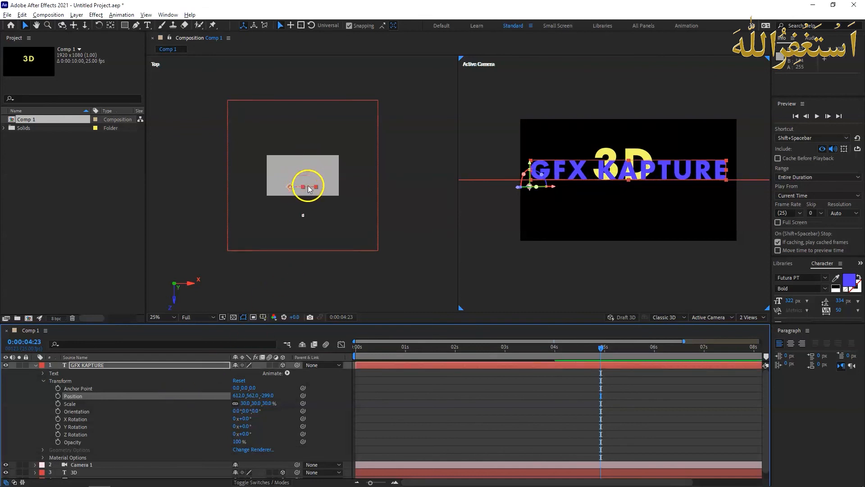
# Replay the orbit animation from 0 seconds to check the increased depth between the two text layers.
pyautogui.moveTo(602, 350); pyautogui.dragTo(303, 358)
pyautogui.press('space')
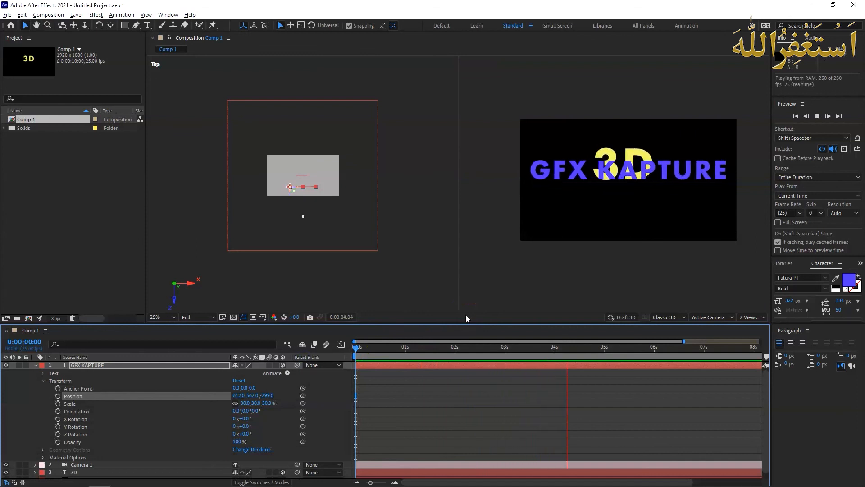
pyautogui.click(583, 325)
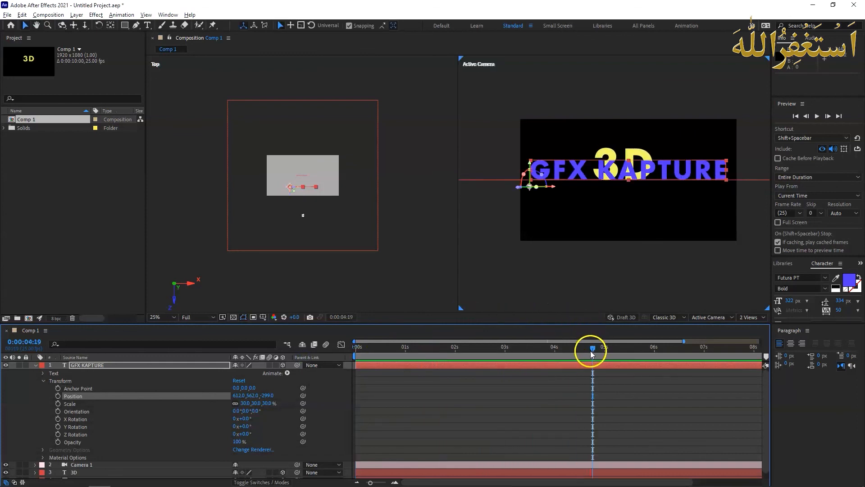
pyautogui.moveTo(439, 354); pyautogui.dragTo(354, 354)
pyautogui.press('space')
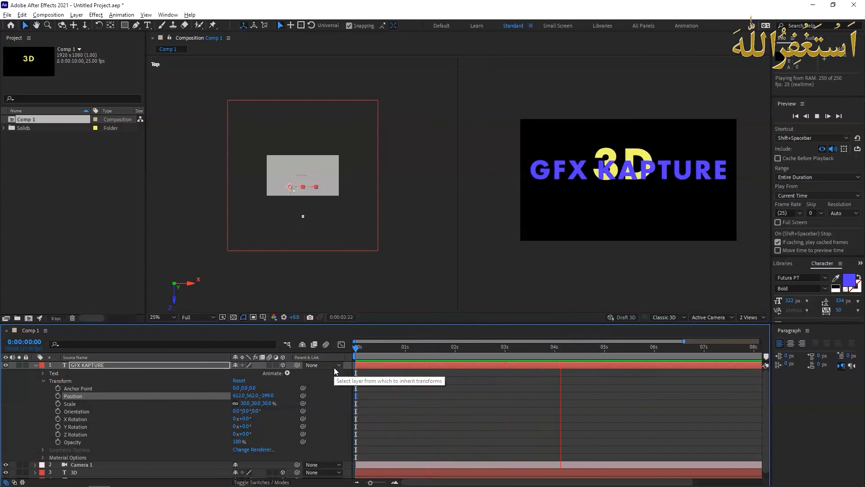
pyautogui.press('space')
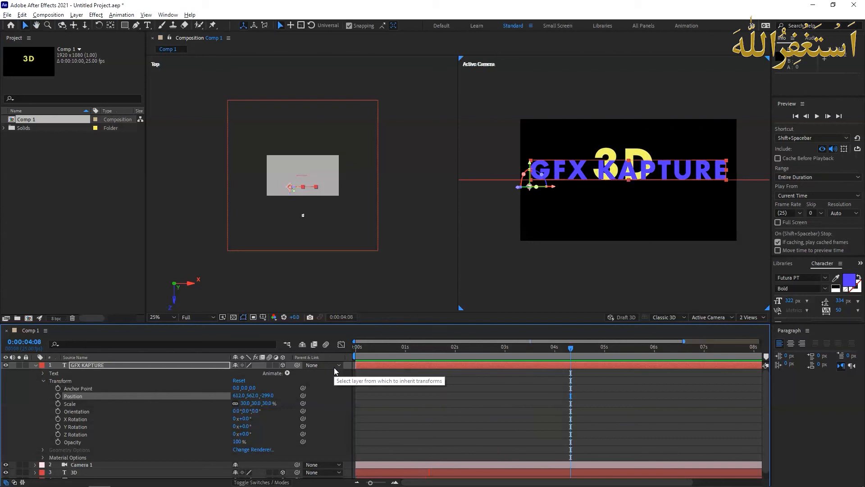